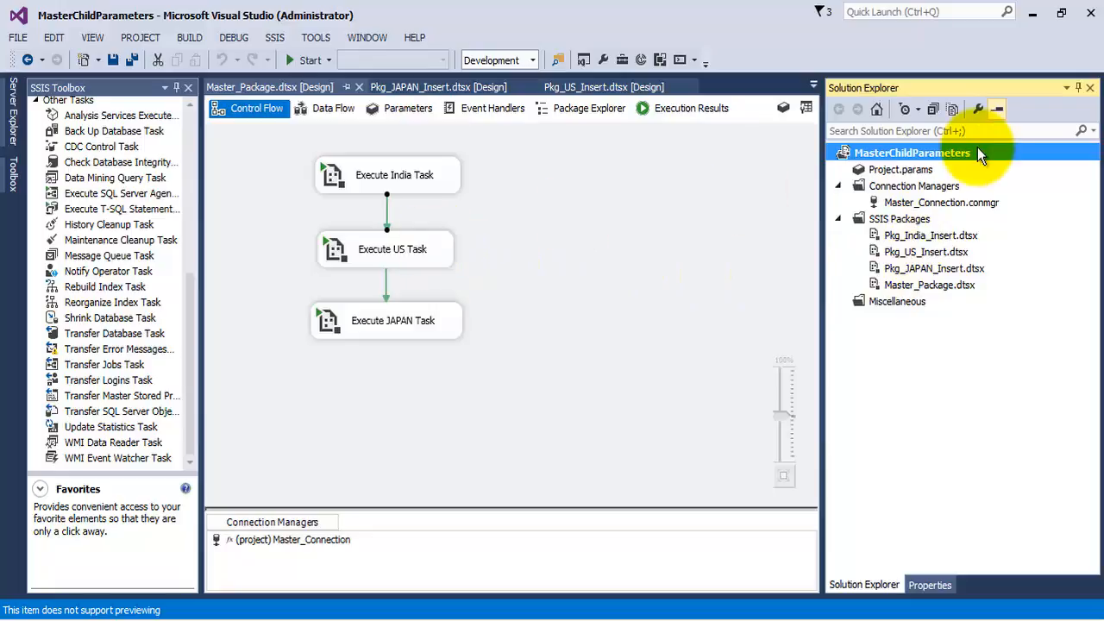
{"action": "left_click", "coordinate": [368, 182]}
{"action": "left_click", "coordinate": [396, 259]}
{"action": "left_click", "coordinate": [415, 318]}
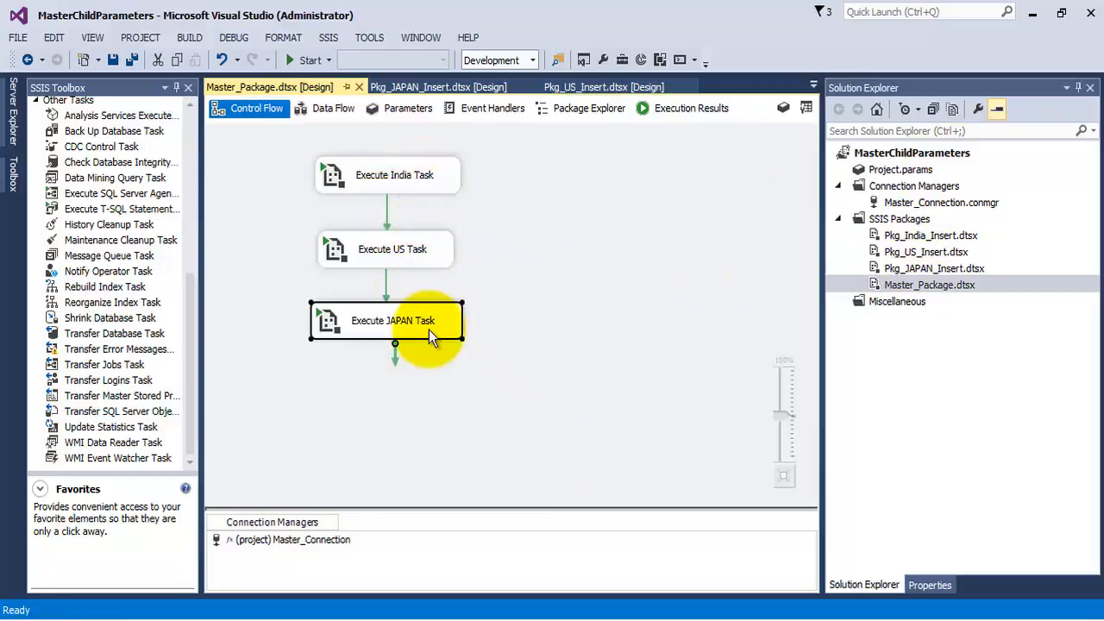
{"action": "left_click", "coordinate": [940, 269]}
{"action": "left_click", "coordinate": [931, 251]}
- Open Pkg_India_Insert.dtsx, review the SQL statement of the Execute India Insert task, and close its editor without changes
{"action": "left_click", "coordinate": [929, 240]}
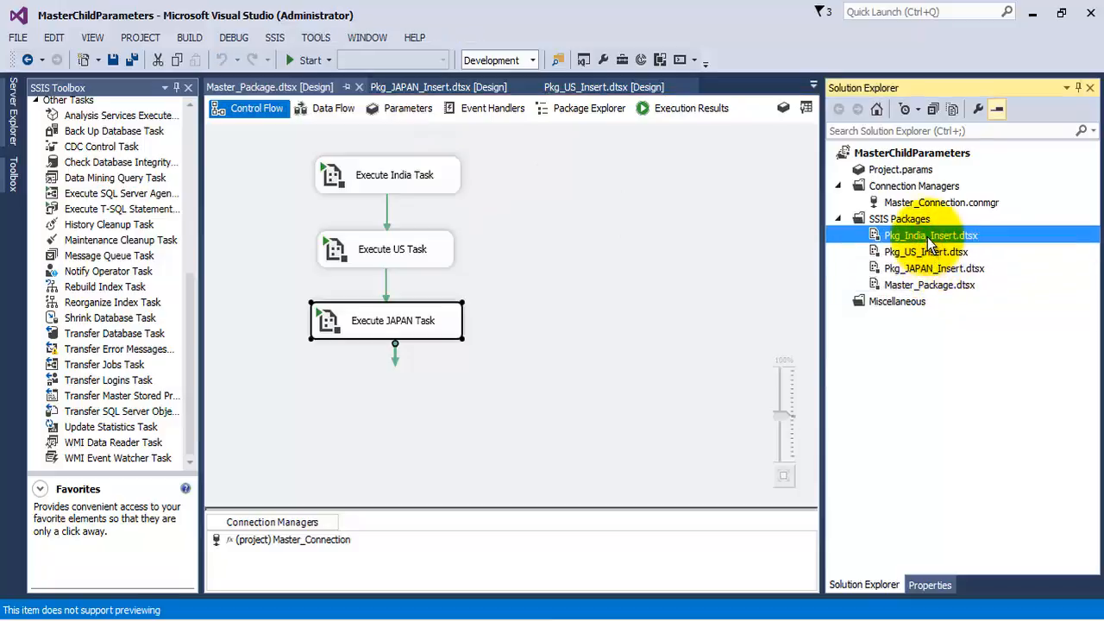
{"action": "double_click", "coordinate": [928, 239]}
{"action": "right_click", "coordinate": [482, 199]}
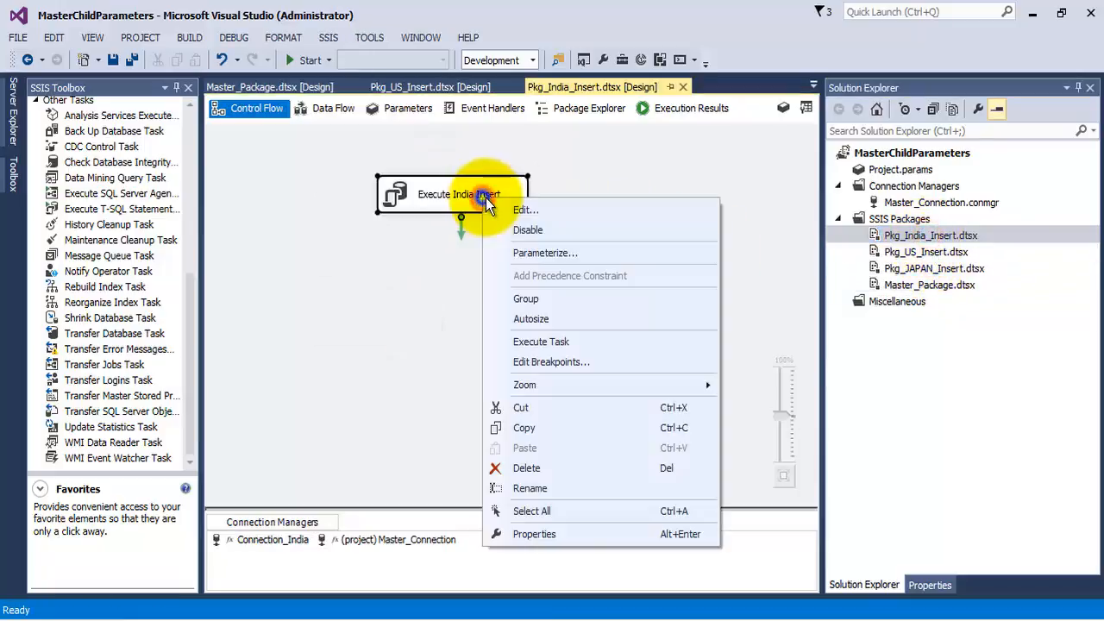
{"action": "left_click", "coordinate": [510, 207]}
{"action": "left_click", "coordinate": [750, 363]}
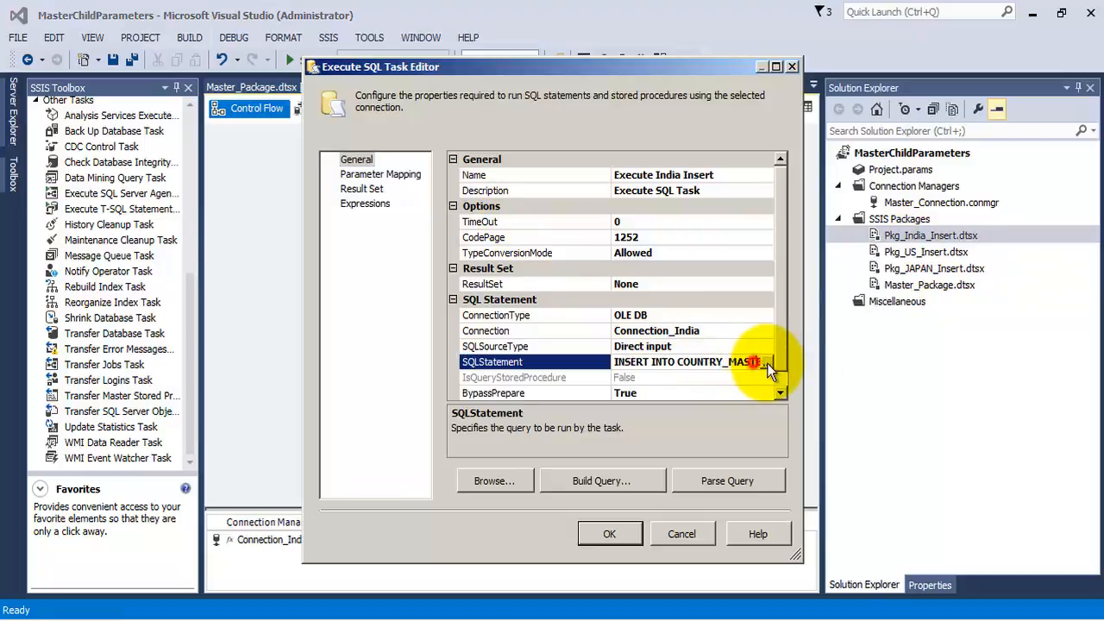
{"action": "left_click", "coordinate": [771, 364]}
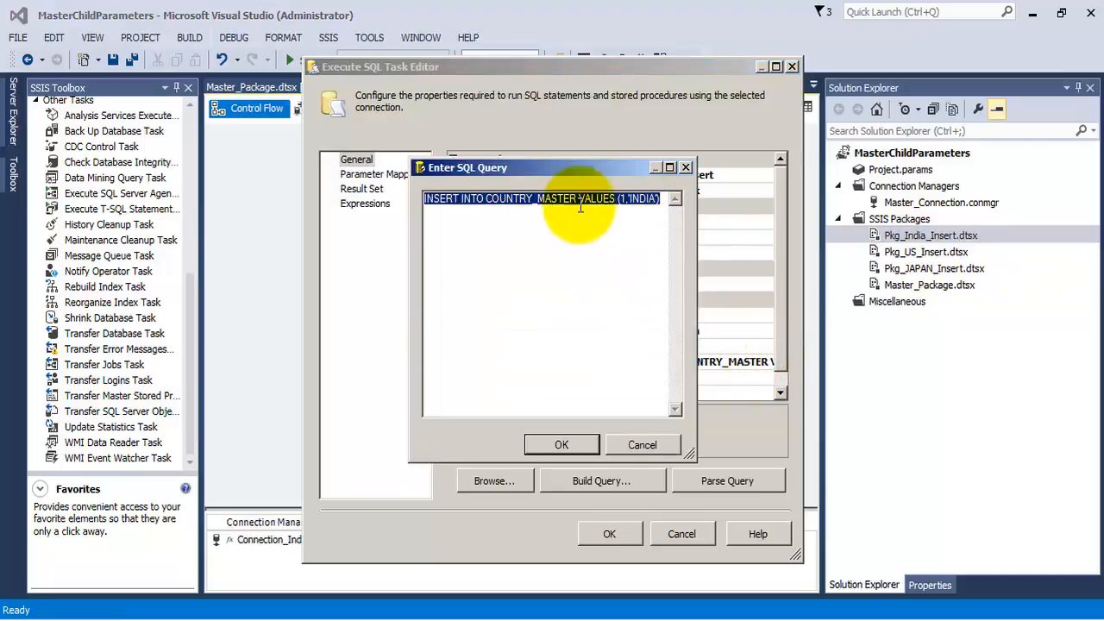
{"action": "left_click", "coordinate": [686, 168]}
{"action": "left_click", "coordinate": [695, 532]}
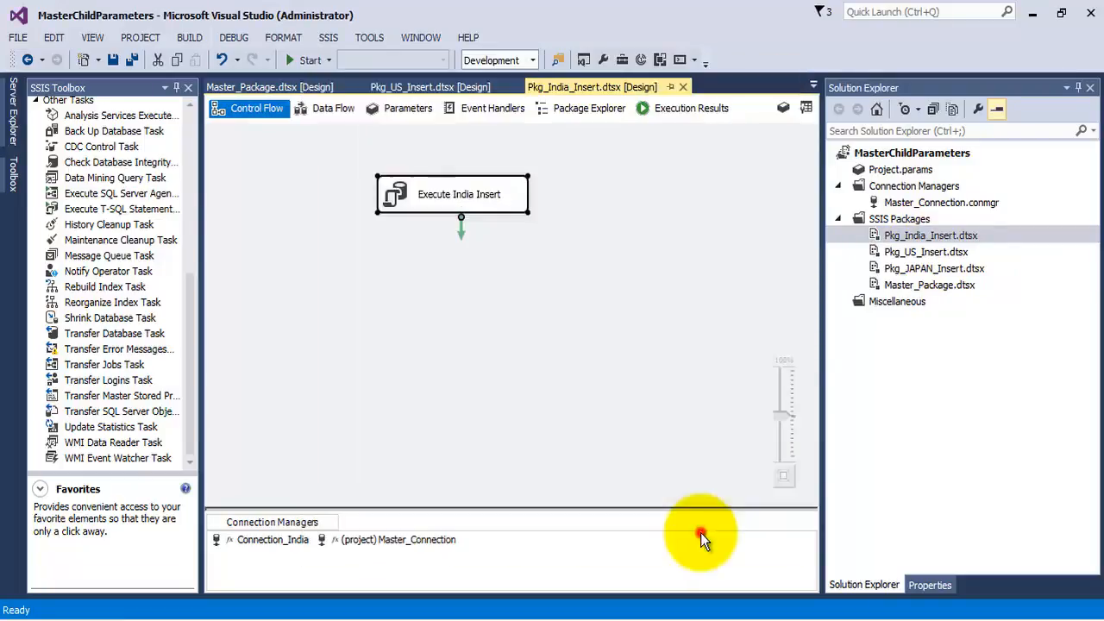
- Return to Master_Package.dtsx and set the precedence constraint between Execute US Task and Execute JAPAN Task to Success
{"action": "double_click", "coordinate": [923, 289]}
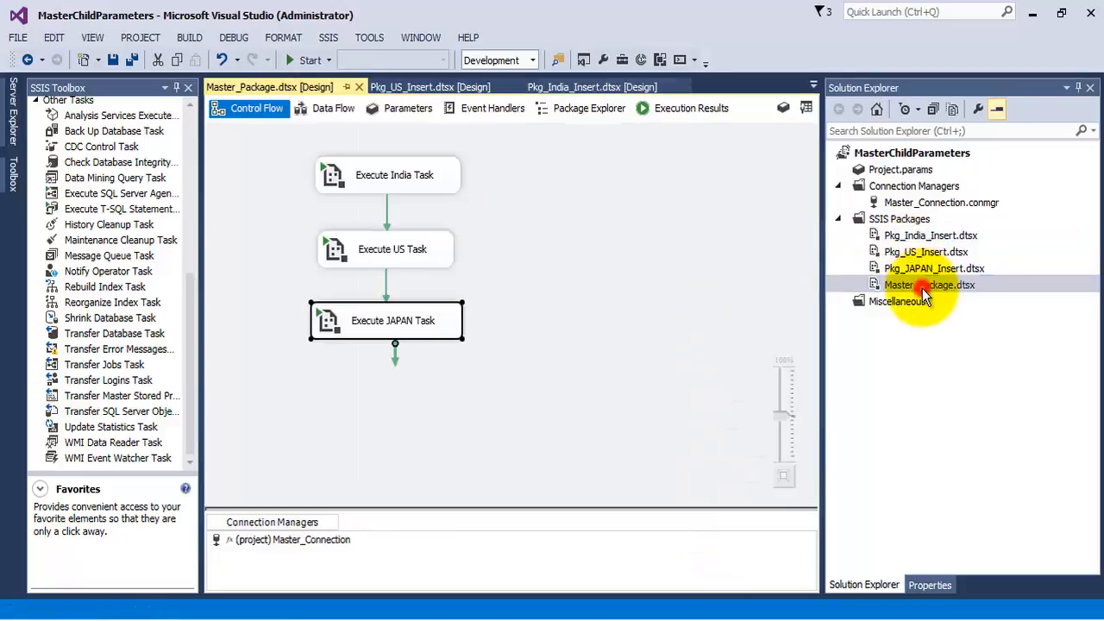
{"action": "left_click", "coordinate": [417, 177]}
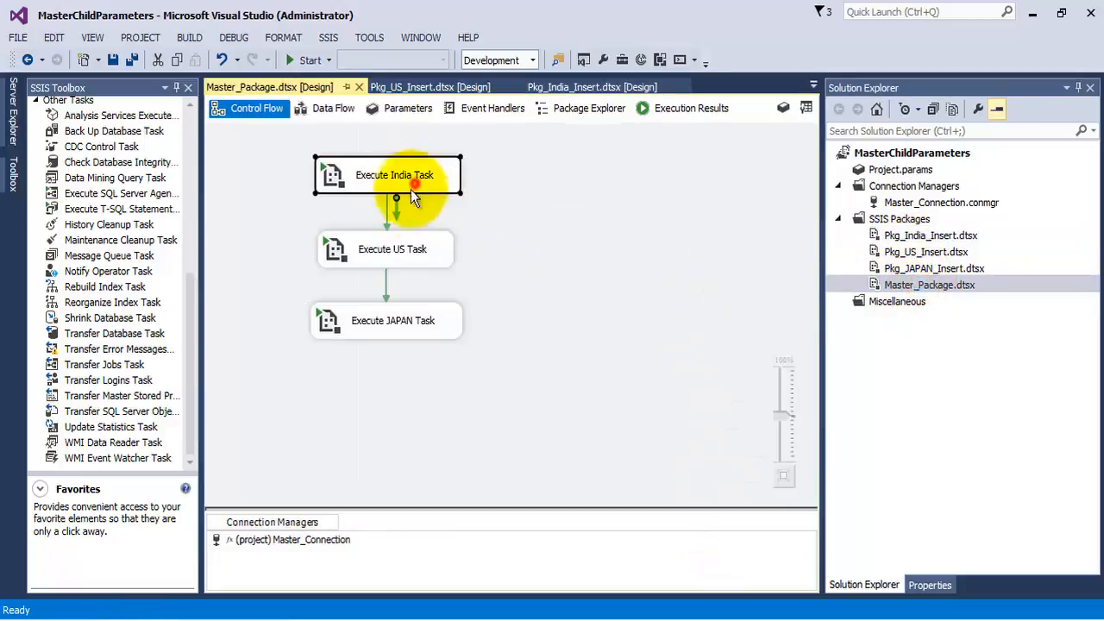
{"action": "left_click", "coordinate": [386, 222]}
{"action": "left_click", "coordinate": [386, 287]}
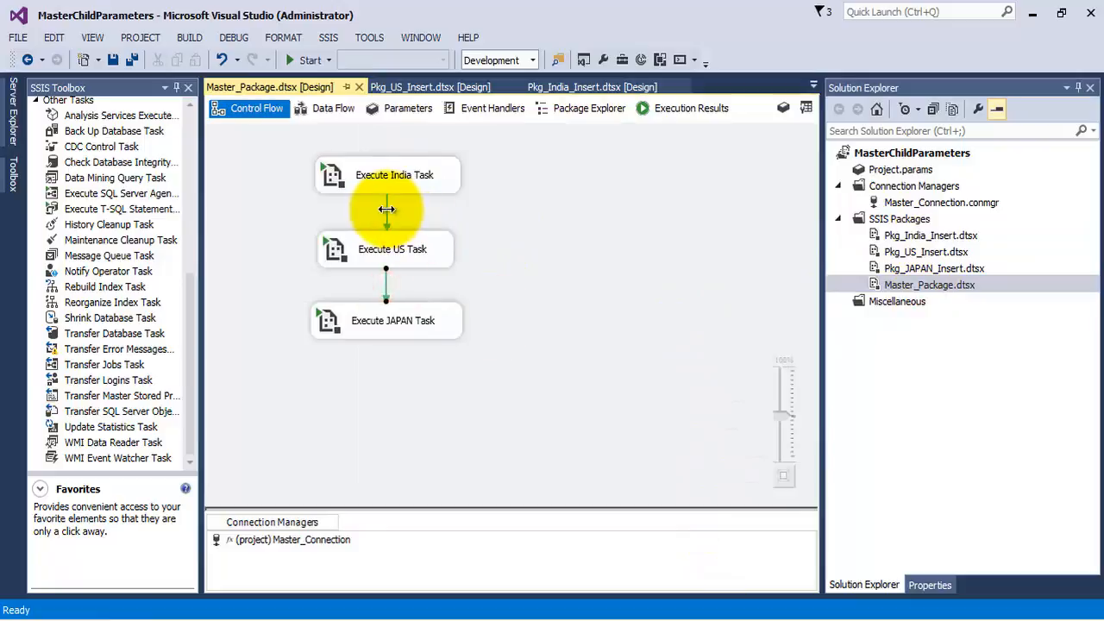
{"action": "right_click", "coordinate": [385, 278]}
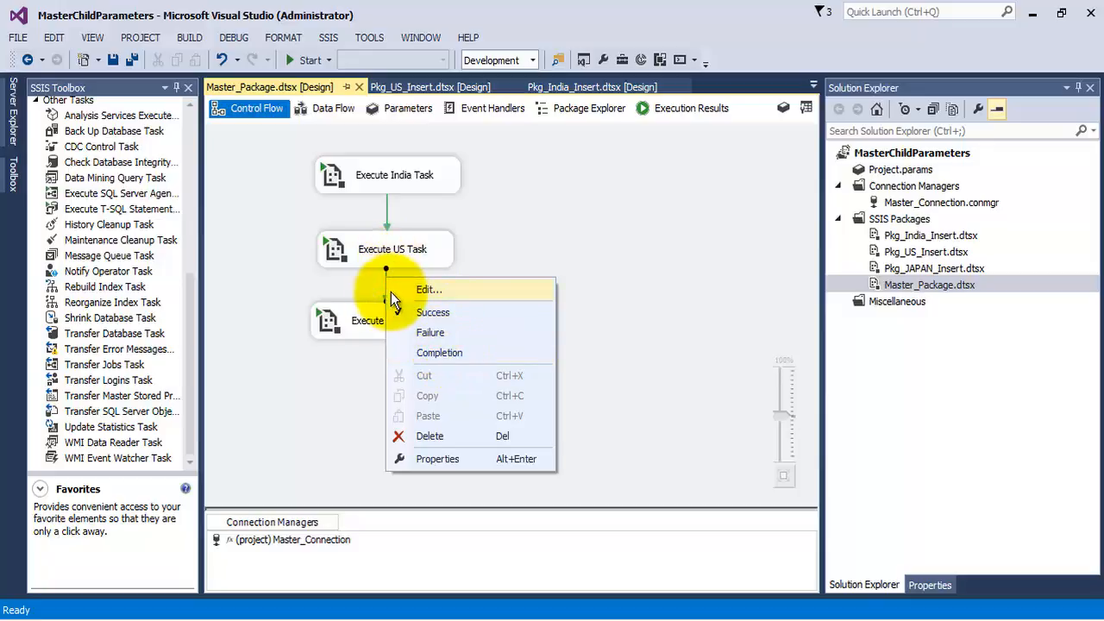
{"action": "left_click", "coordinate": [447, 315]}
- Open Pkg_US_Insert.dtsx and review the SQL statement of the Execute US Insert task, accepting it as it is
{"action": "left_click", "coordinate": [380, 249]}
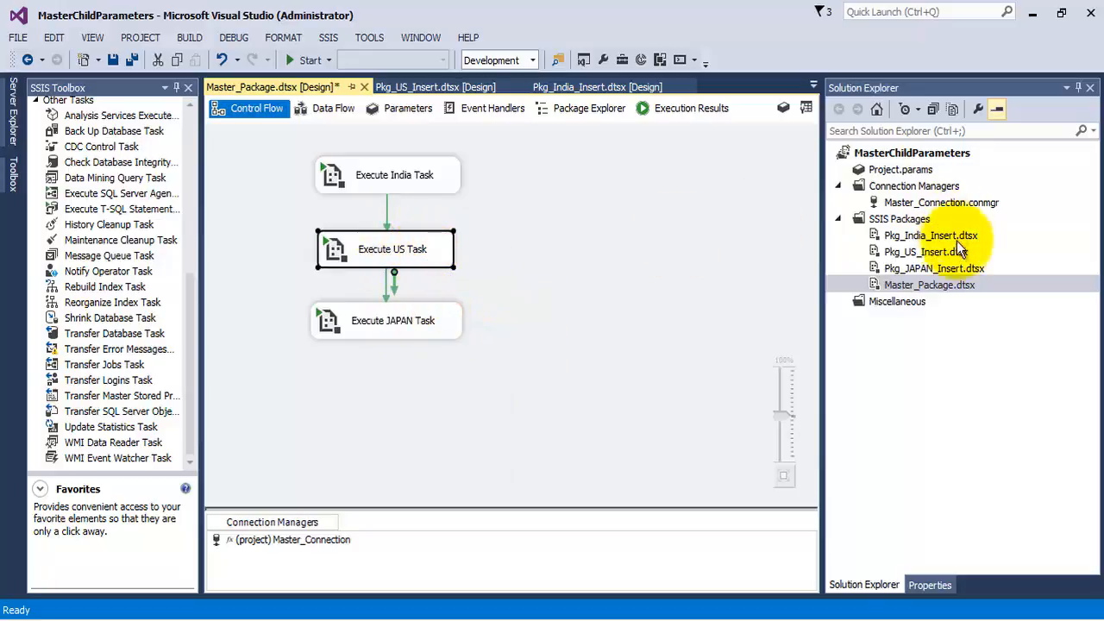
{"action": "double_click", "coordinate": [923, 254]}
{"action": "right_click", "coordinate": [496, 197]}
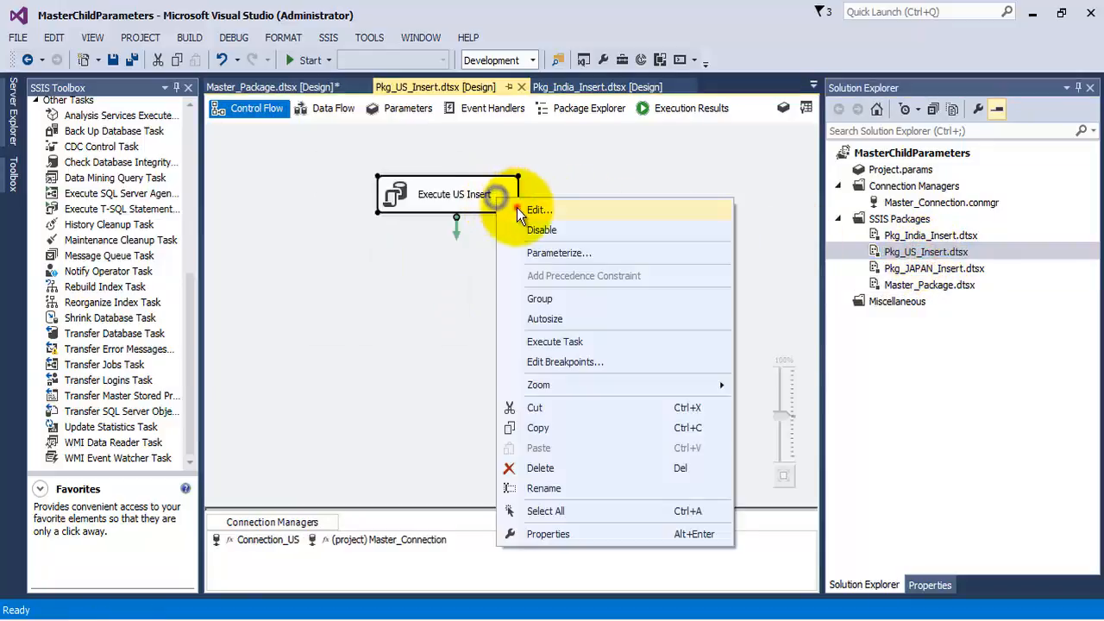
{"action": "left_click", "coordinate": [521, 210]}
{"action": "left_click", "coordinate": [716, 363]}
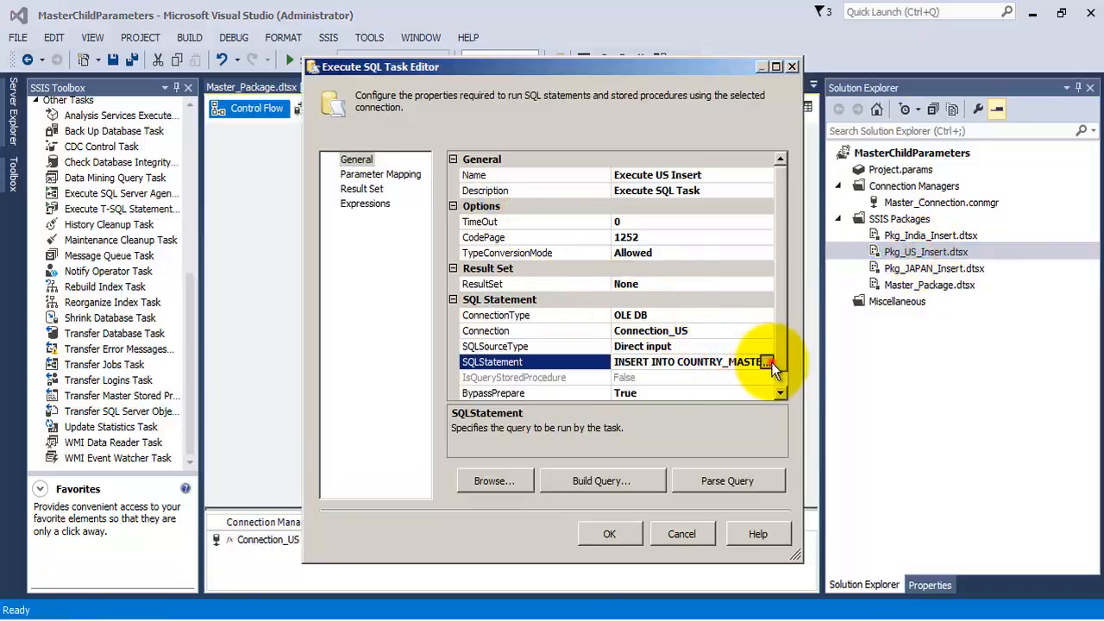
{"action": "left_click", "coordinate": [772, 362]}
{"action": "left_click", "coordinate": [624, 194]}
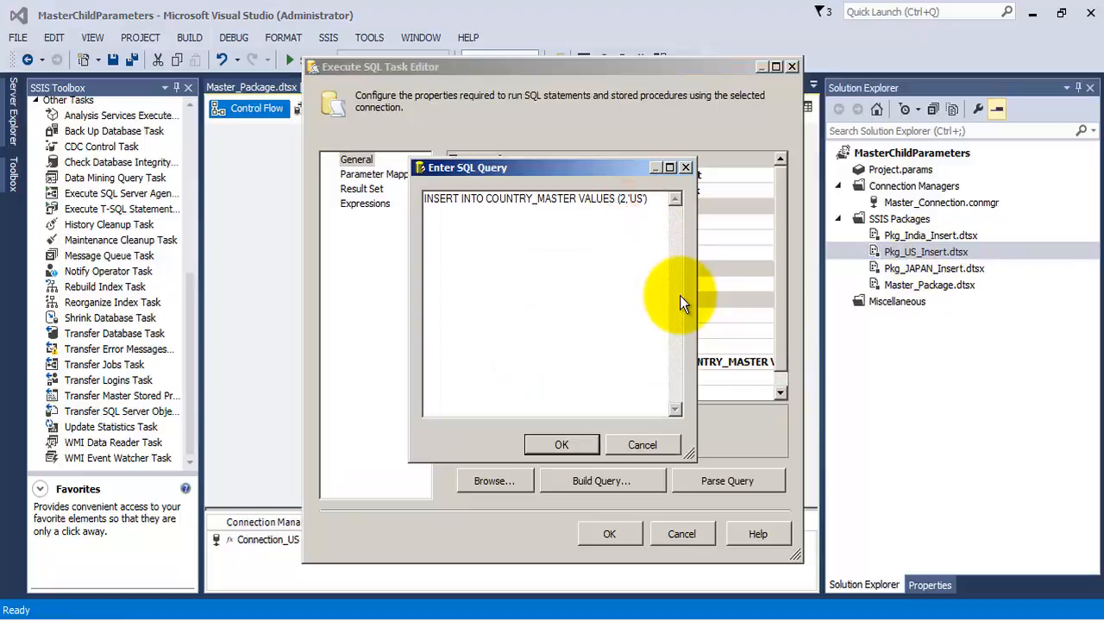
{"action": "left_click", "coordinate": [580, 446]}
{"action": "left_click", "coordinate": [610, 535]}
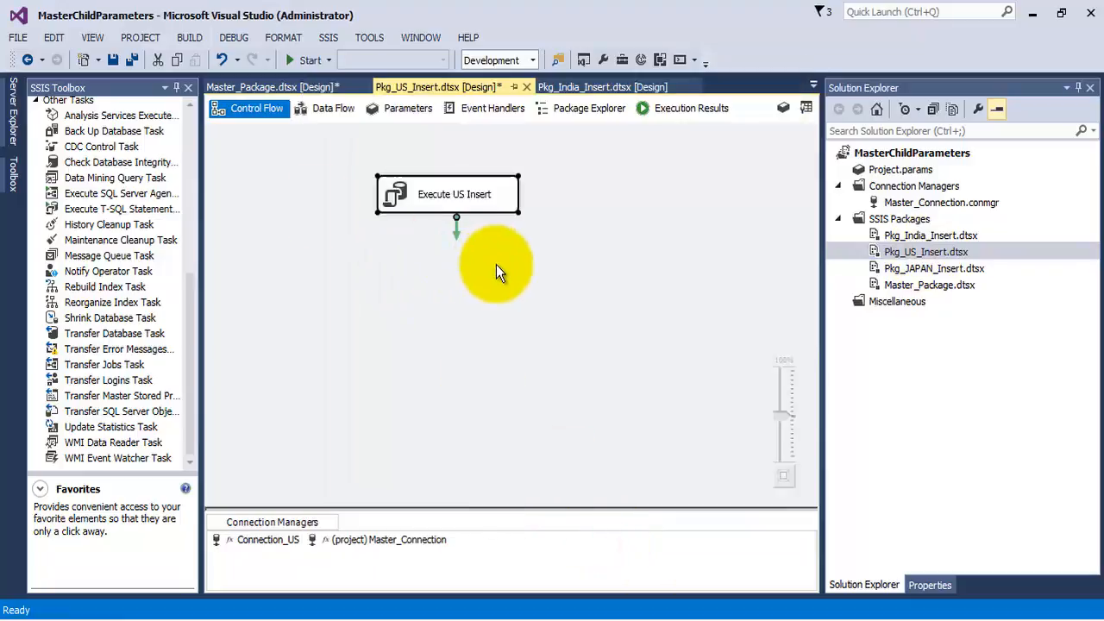
- Run Master_Package.dtsx, check the execution status of its tasks in the control flow, and stop debugging
{"action": "double_click", "coordinate": [914, 284]}
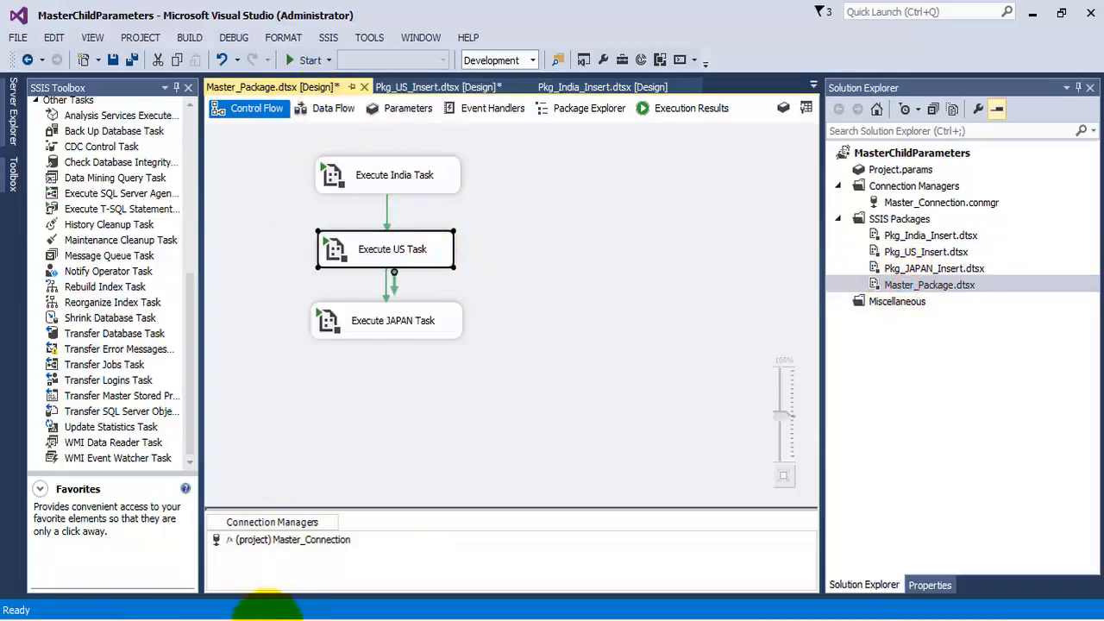
{"action": "left_click", "coordinate": [270, 618]}
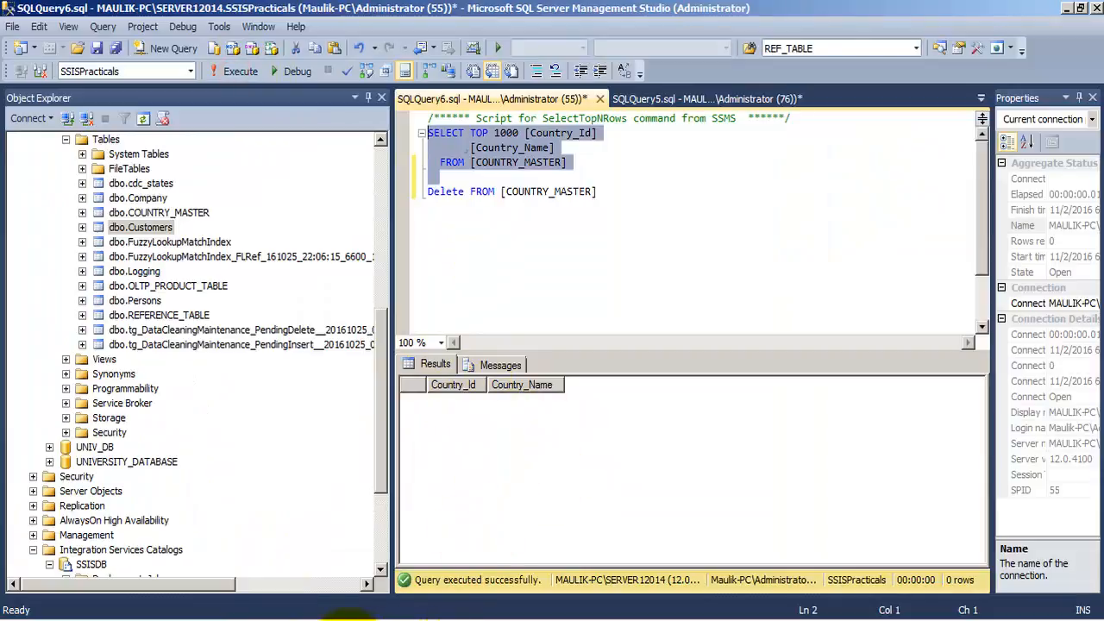
{"action": "left_click", "coordinate": [345, 617]}
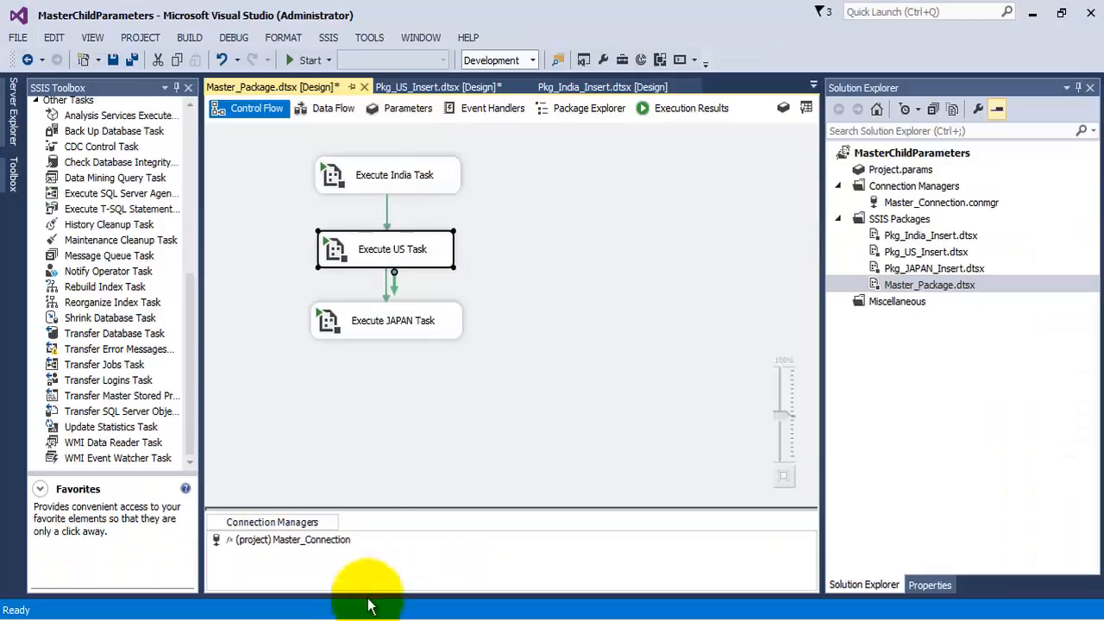
{"action": "left_click", "coordinate": [309, 61]}
{"action": "left_click", "coordinate": [51, 87]}
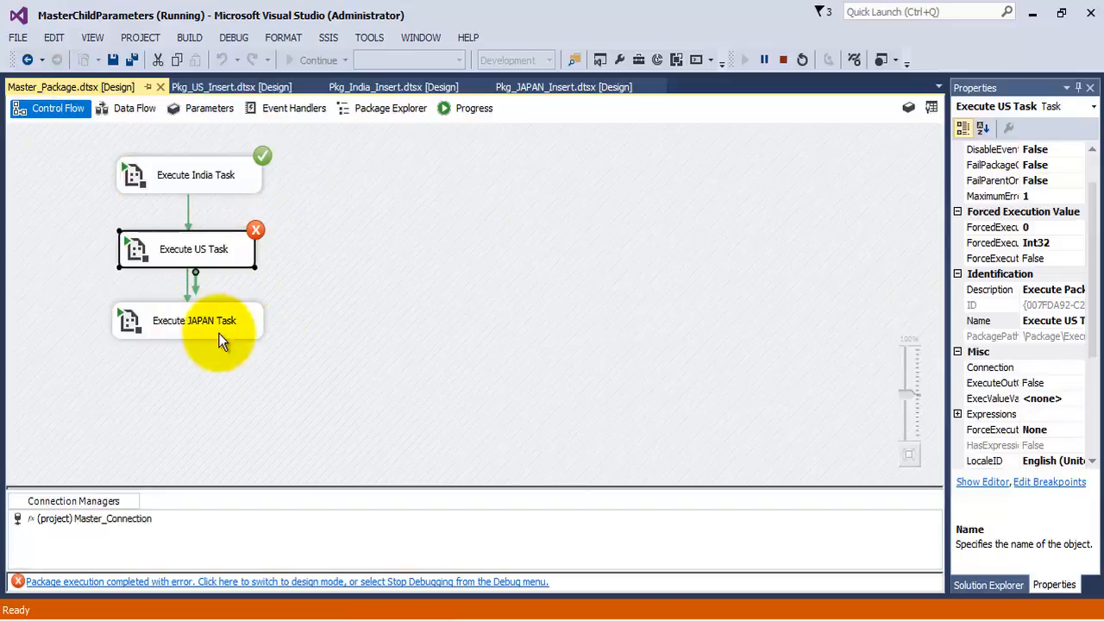
{"action": "left_click", "coordinate": [784, 61]}
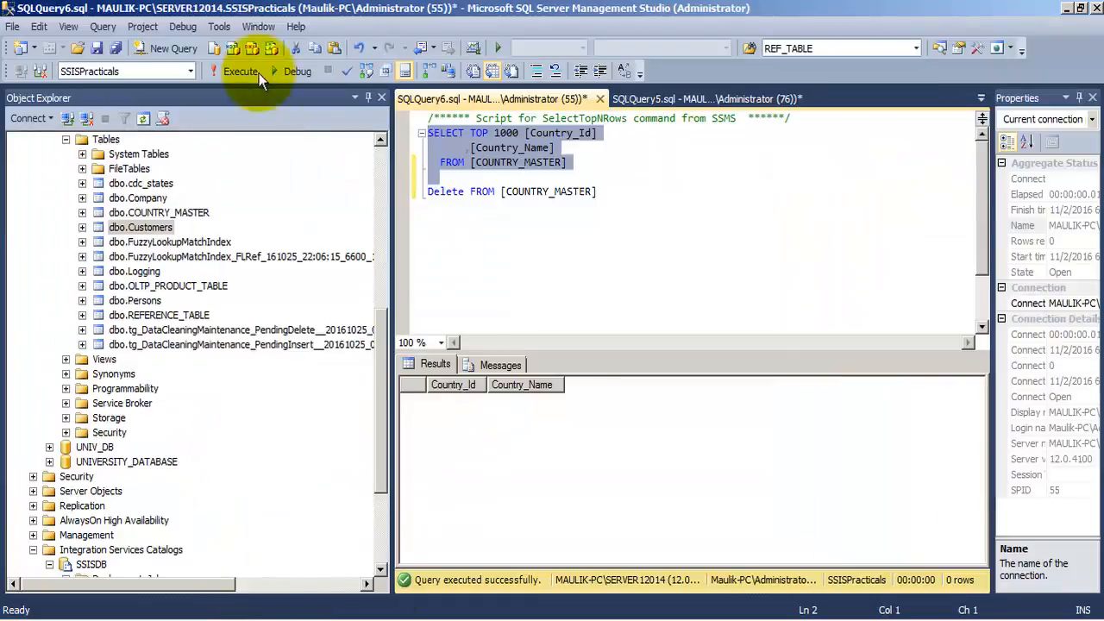
- In SQL Server Management Studio, query COUNTRY_MASTER and delete all its rows, checking the table again after the deletion
{"action": "left_click", "coordinate": [250, 73]}
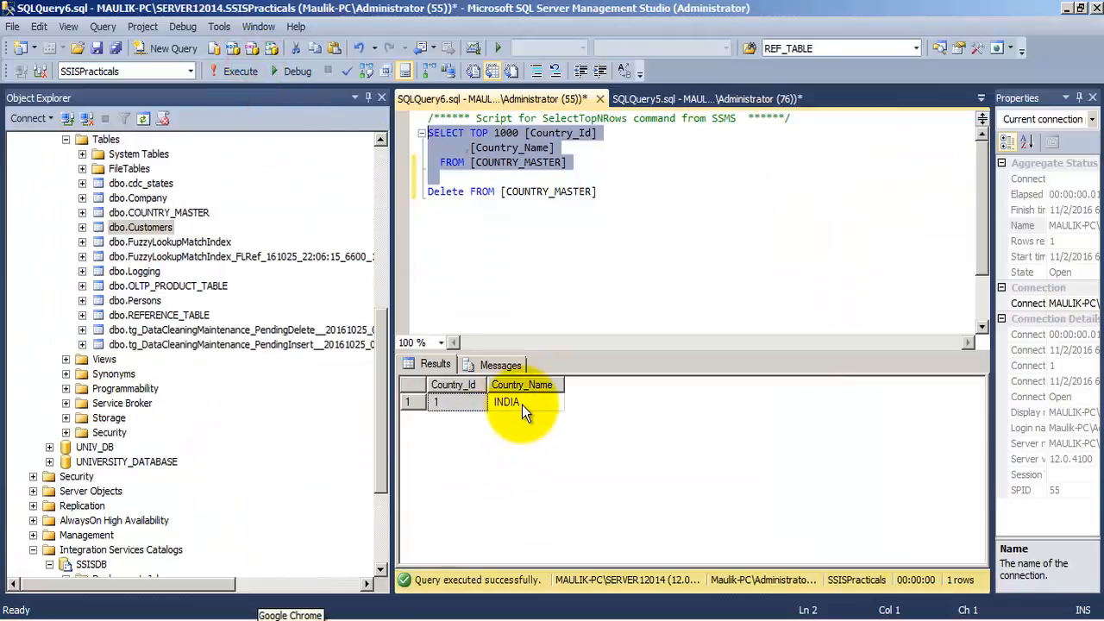
{"action": "left_click_drag", "start_coordinate": [614, 192], "coordinate": [431, 193]}
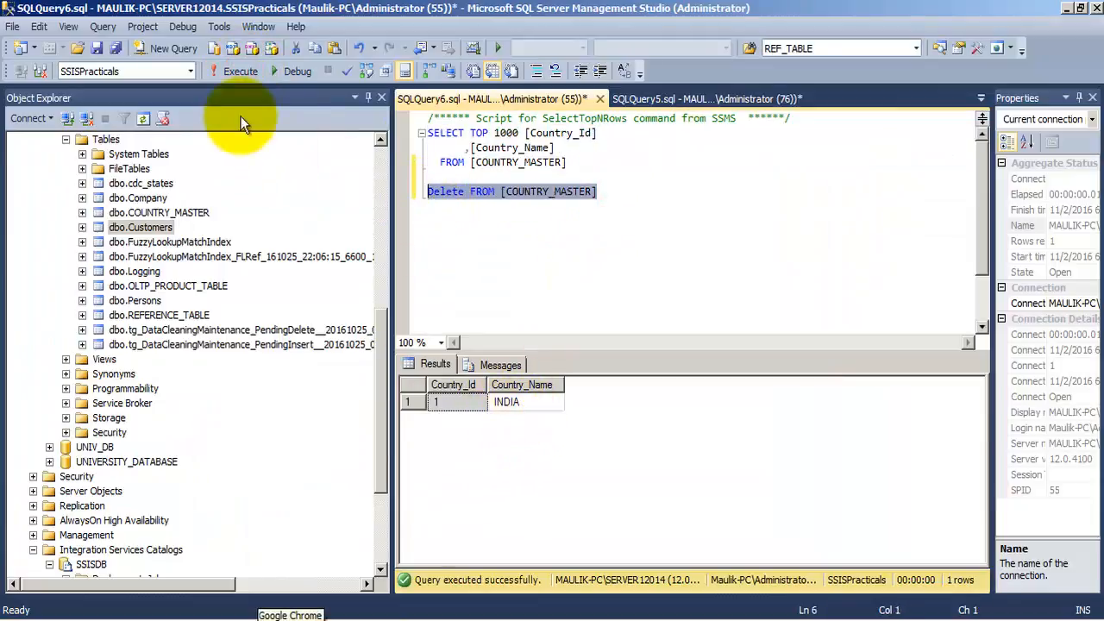
{"action": "left_click", "coordinate": [241, 72]}
{"action": "left_click_drag", "start_coordinate": [567, 162], "coordinate": [428, 133]}
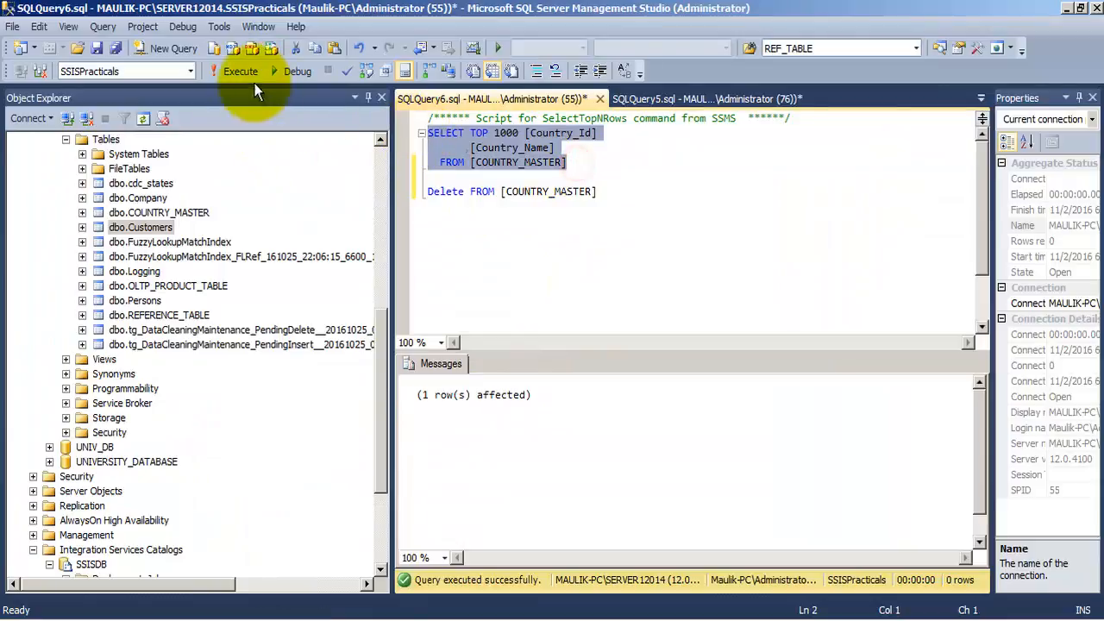
{"action": "left_click", "coordinate": [235, 72]}
- Switch to Visual Studio, set the precedence constraint between Execute US Task and Execute JAPAN Task to Failure, and save all files
{"action": "left_click", "coordinate": [335, 619]}
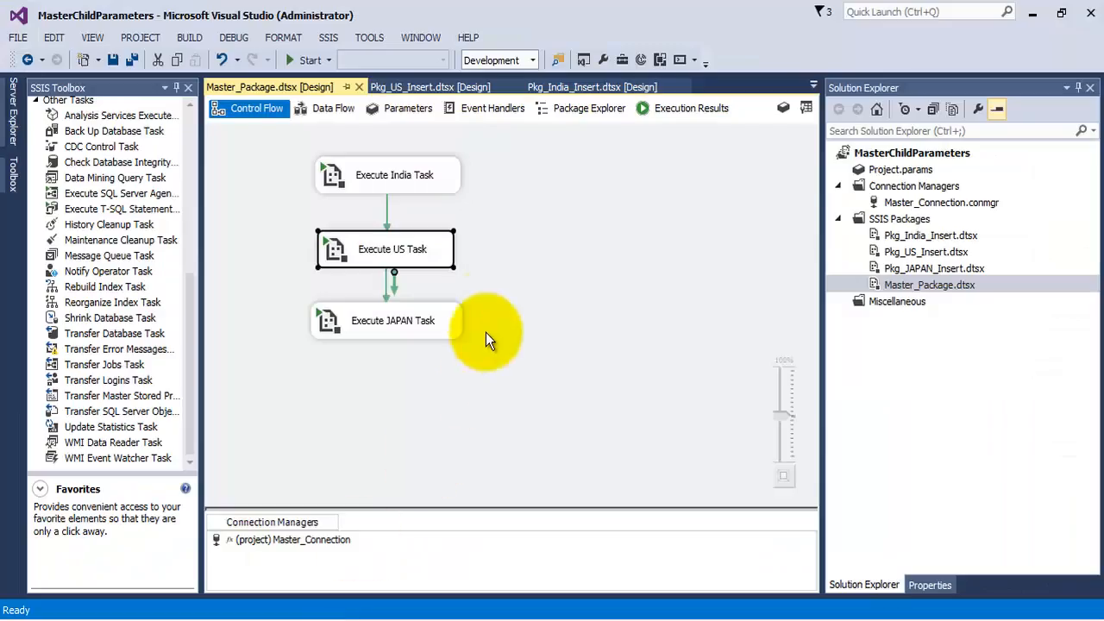
{"action": "left_click", "coordinate": [388, 279]}
{"action": "right_click", "coordinate": [388, 278]}
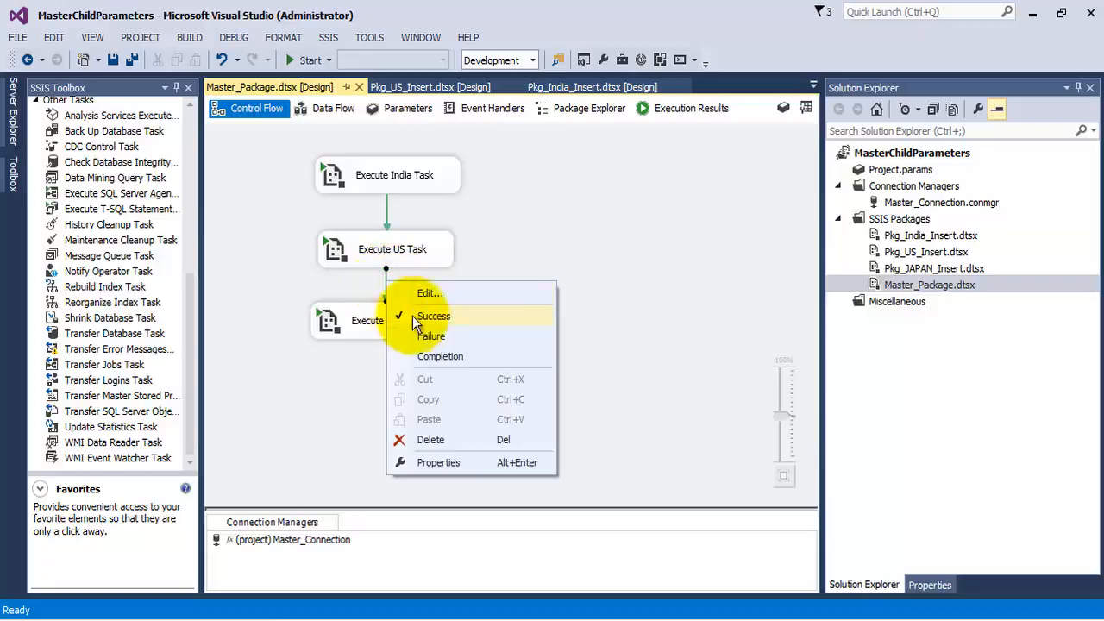
{"action": "left_click", "coordinate": [423, 336]}
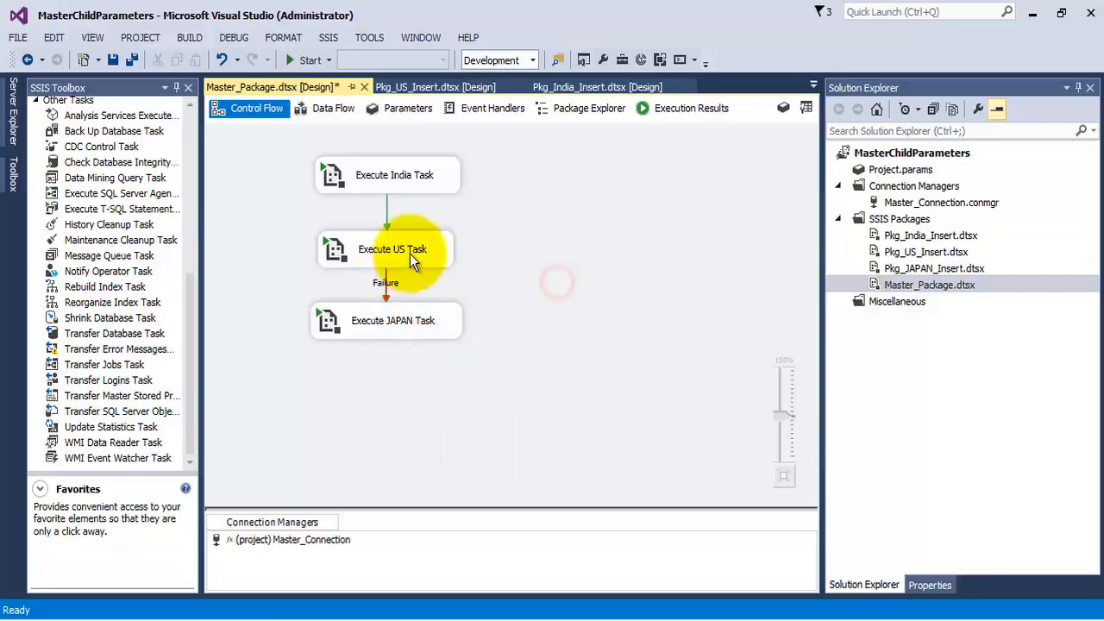
{"action": "left_click", "coordinate": [131, 59]}
- Run the project with the Failure constraint, check the task statuses in Master_Package.dtsx, and stop debugging
{"action": "left_click", "coordinate": [307, 60]}
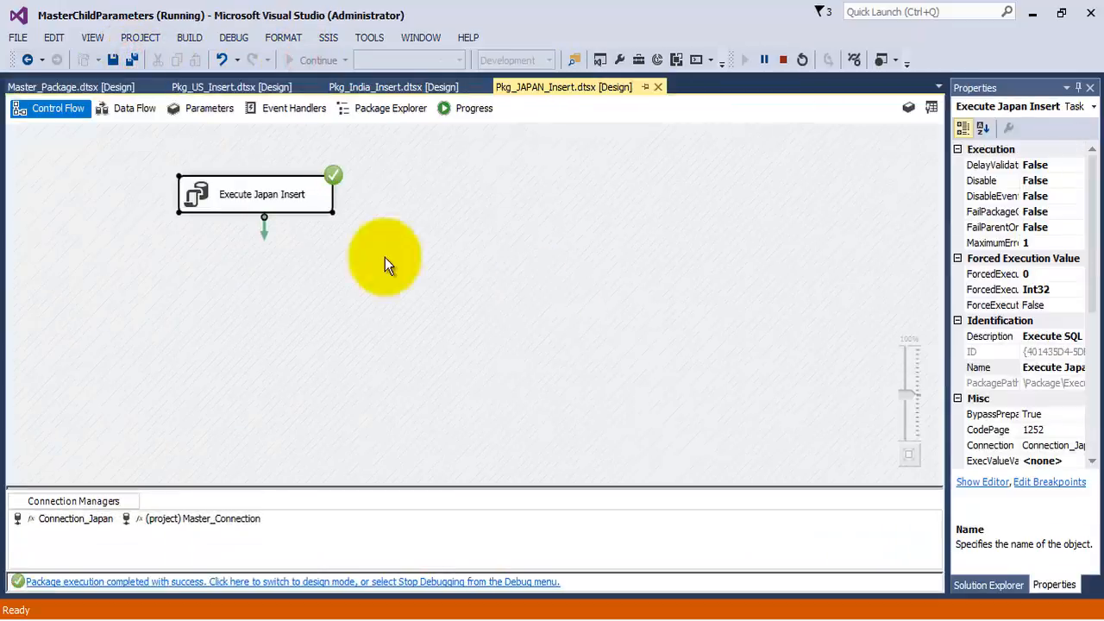
{"action": "left_click", "coordinate": [58, 89]}
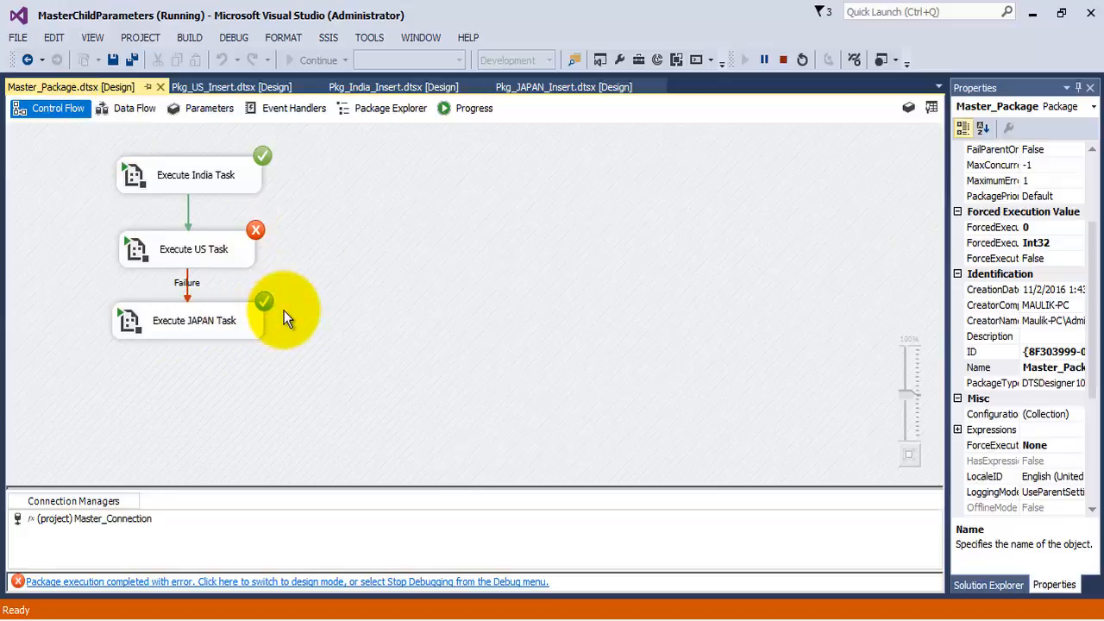
{"action": "left_click", "coordinate": [783, 60]}
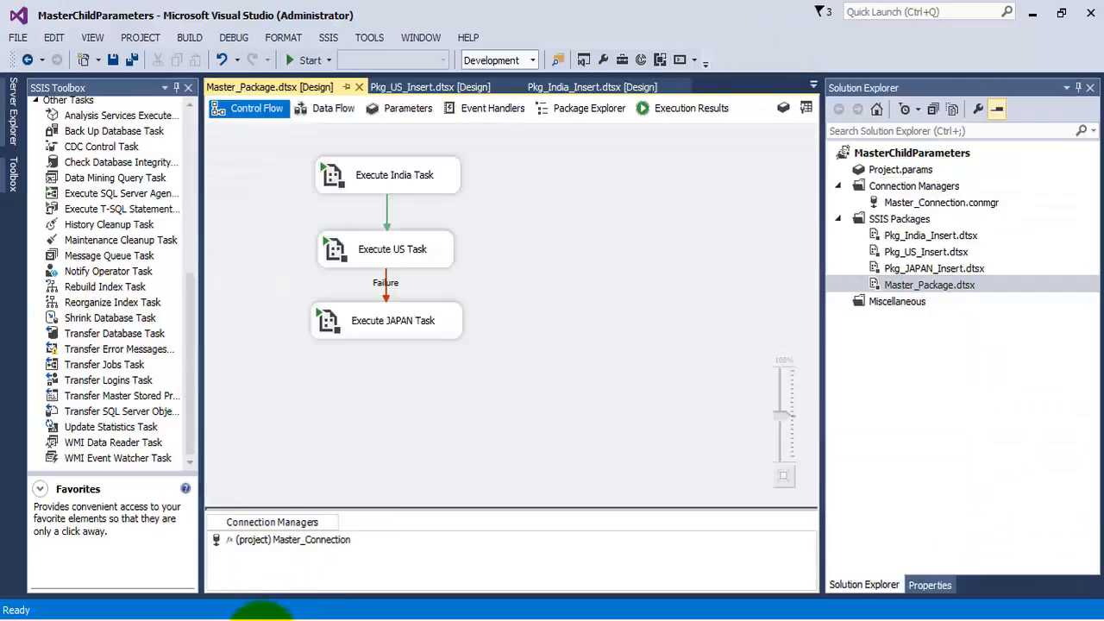
- Switch to SQL Server Management Studio and query COUNTRY_MASTER to check which countries the run inserted
{"action": "left_click", "coordinate": [259, 614]}
{"action": "left_click", "coordinate": [234, 69]}
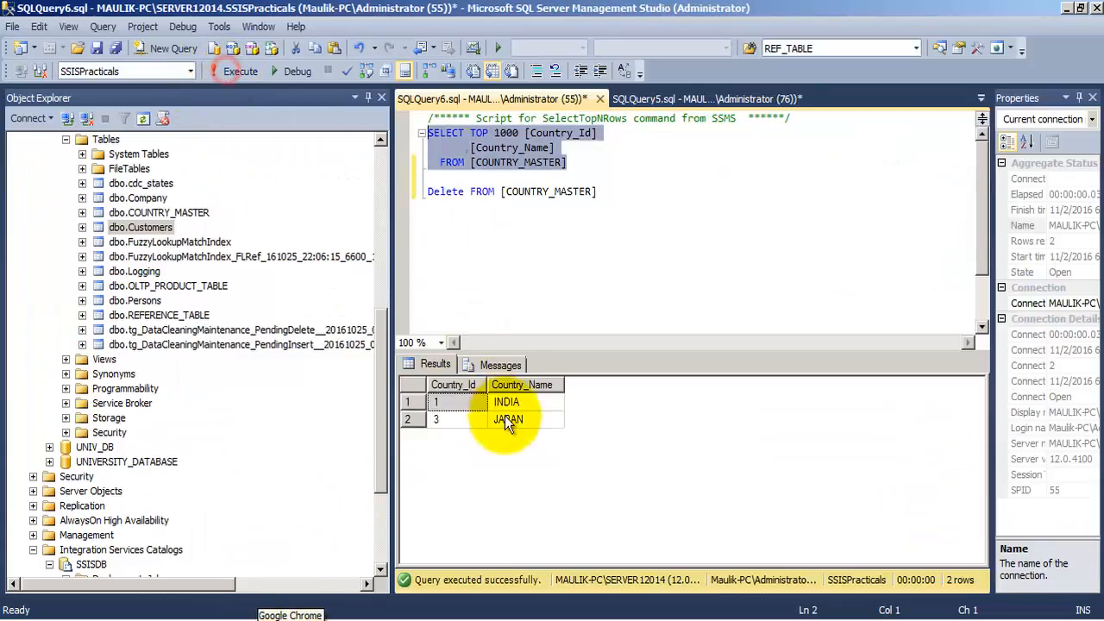
{"action": "left_click", "coordinate": [507, 419]}
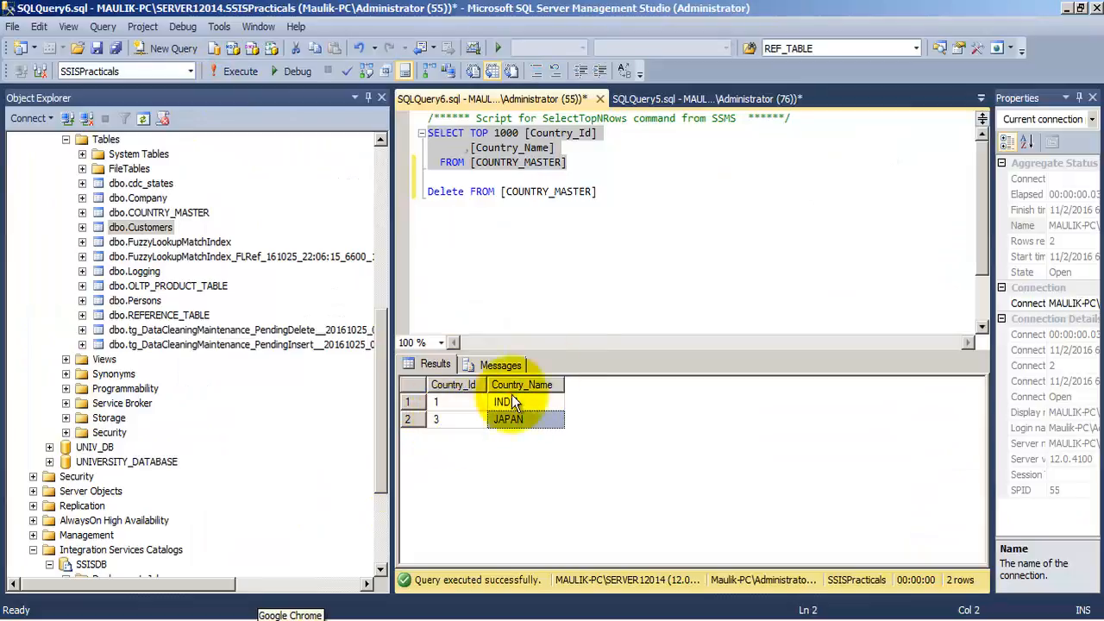
- Clear COUNTRY_MASTER with the Delete statement and rerun the SELECT query to verify the table's contents
{"action": "left_click_drag", "start_coordinate": [615, 191], "coordinate": [382, 190]}
{"action": "left_click", "coordinate": [240, 71]}
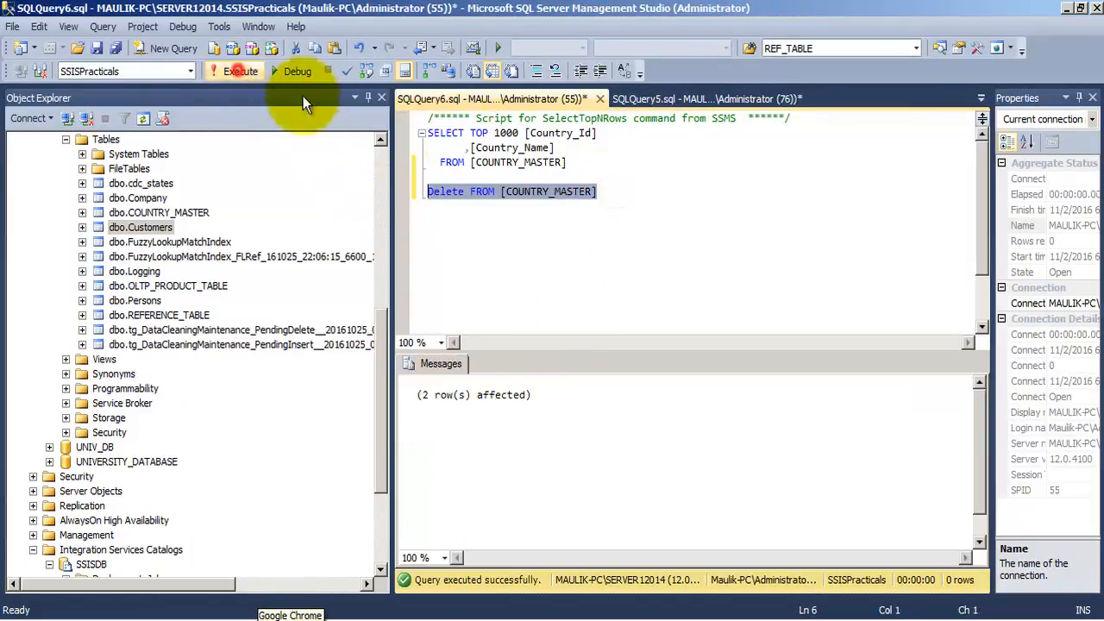
{"action": "left_click_drag", "start_coordinate": [569, 164], "coordinate": [423, 129]}
{"action": "left_click", "coordinate": [240, 70]}
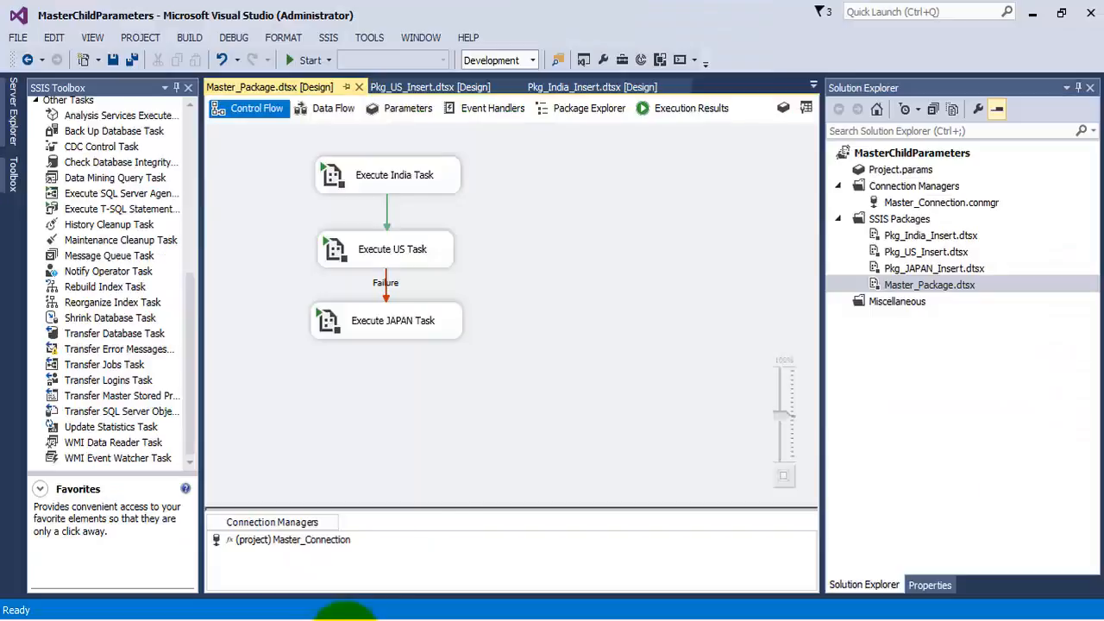
- Switch to Visual Studio and open the Pkg_US_Insert.dtsx package called by Execute US Task
{"action": "left_click", "coordinate": [345, 620]}
{"action": "left_click", "coordinate": [422, 247]}
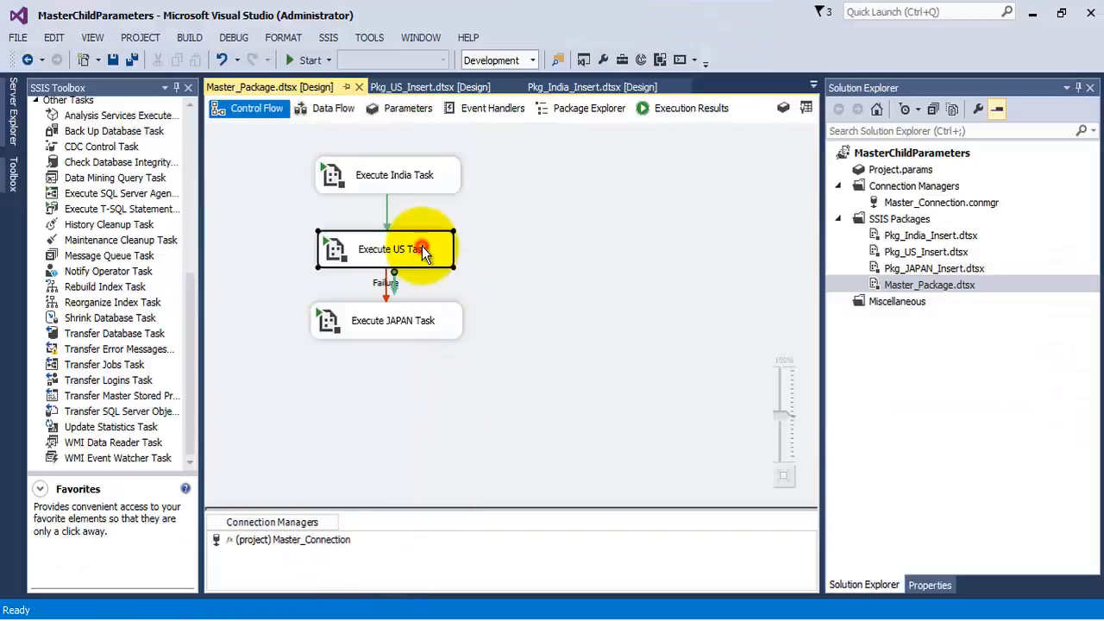
{"action": "right_click", "coordinate": [422, 248]}
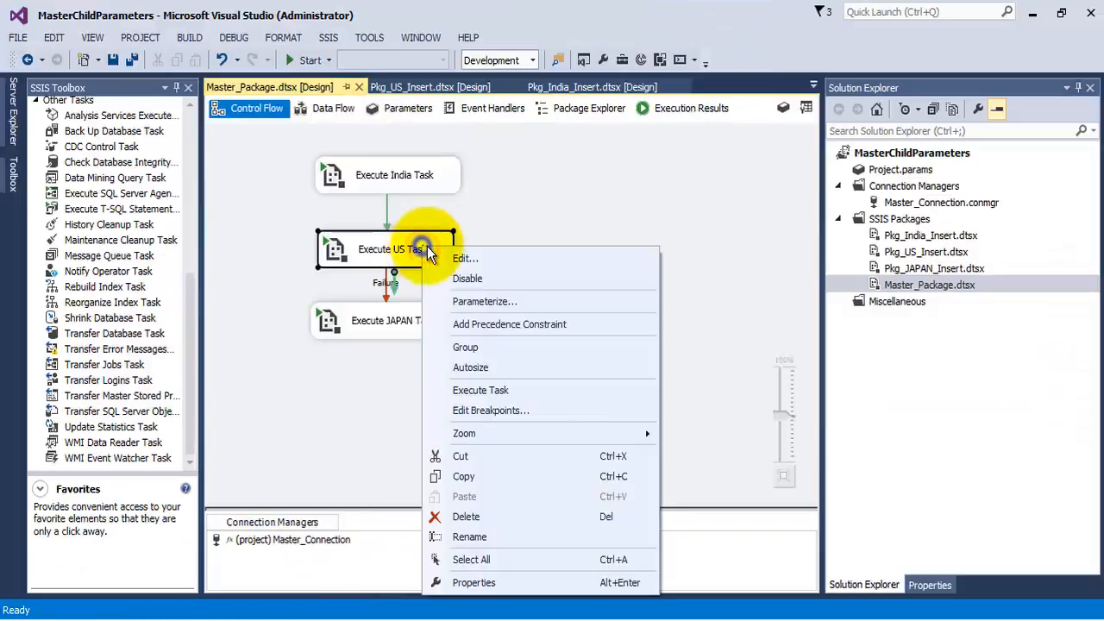
{"action": "left_click", "coordinate": [913, 250]}
{"action": "double_click", "coordinate": [913, 250]}
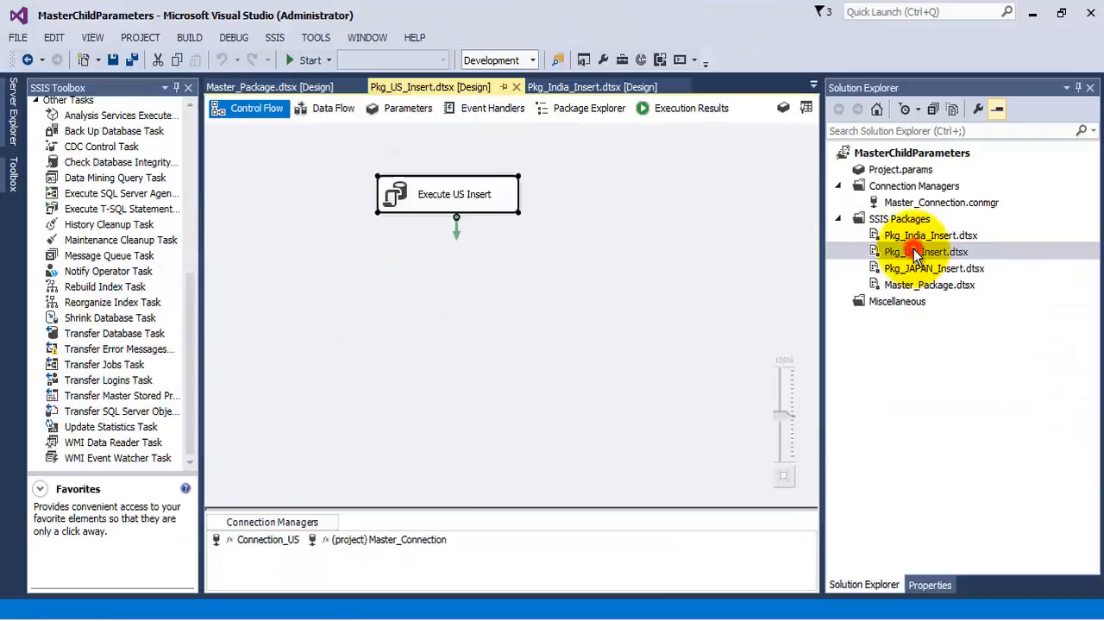
- Correct the Execute US Insert SQL statement to INSERT INTO COUNTRY_MASTER VALUES (2,'US') and save all files
{"action": "right_click", "coordinate": [474, 193]}
{"action": "left_click", "coordinate": [515, 207]}
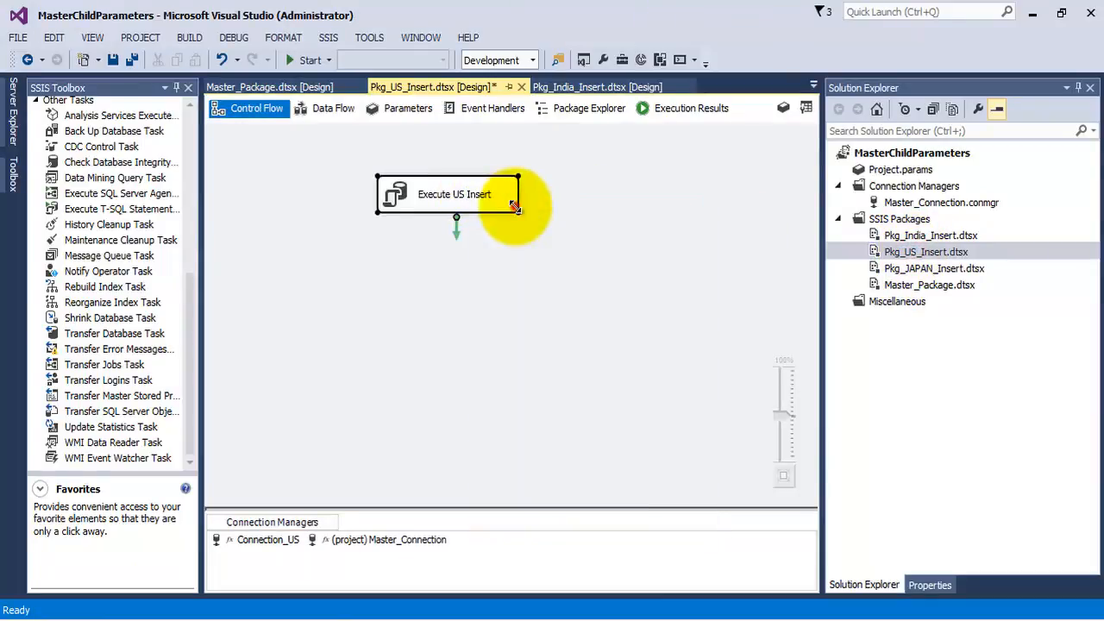
{"action": "left_click", "coordinate": [690, 361]}
{"action": "left_click", "coordinate": [763, 361]}
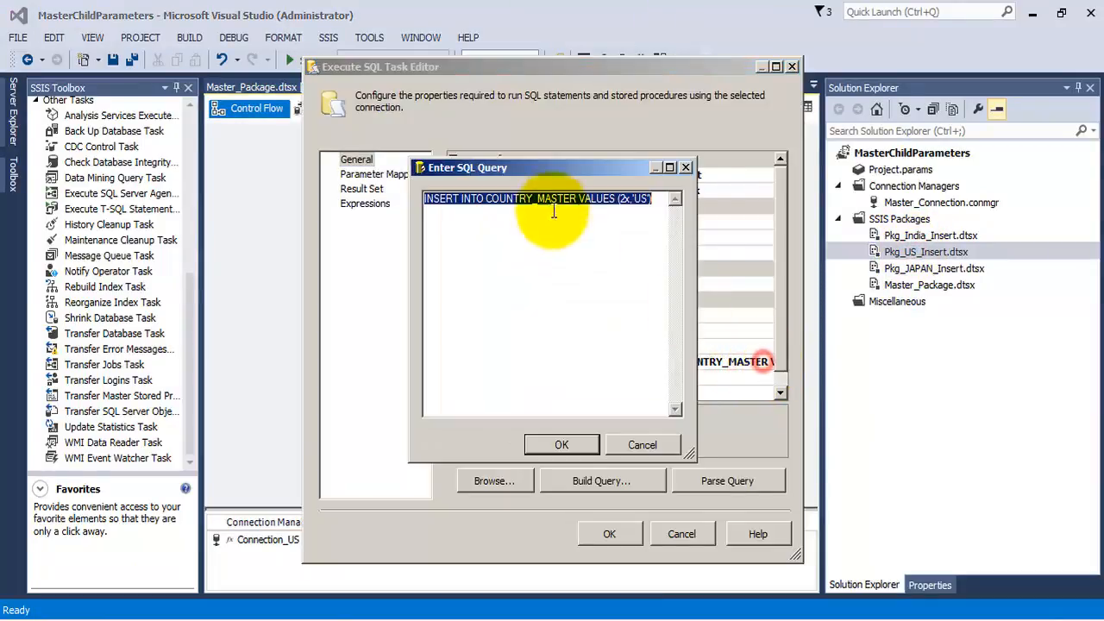
{"action": "left_click", "coordinate": [622, 198]}
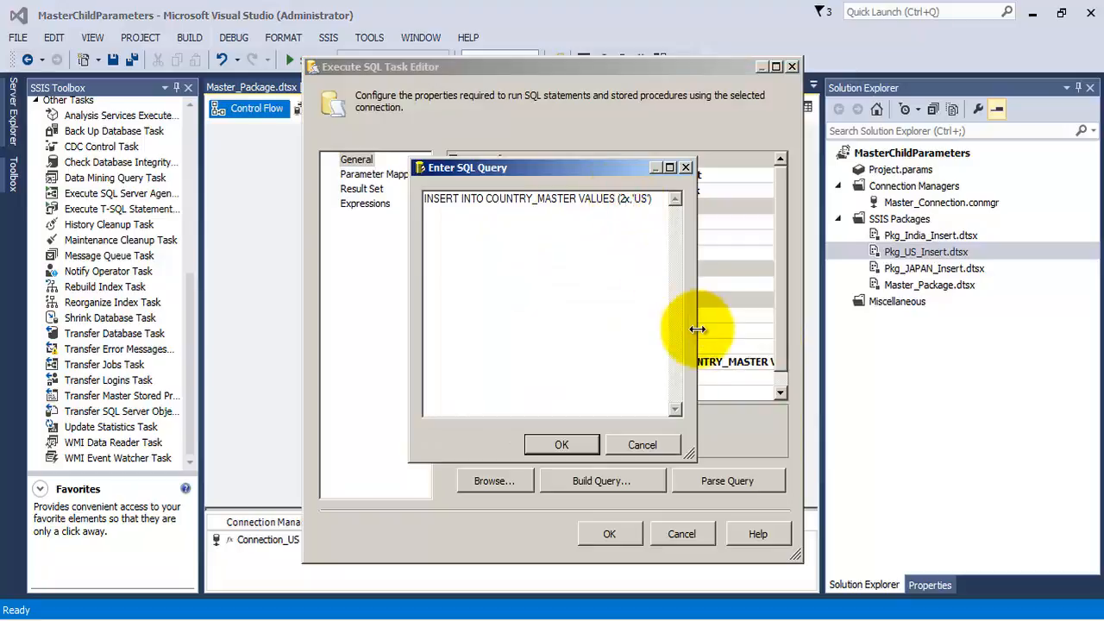
{"action": "left_click", "coordinate": [559, 444]}
{"action": "left_click", "coordinate": [608, 533]}
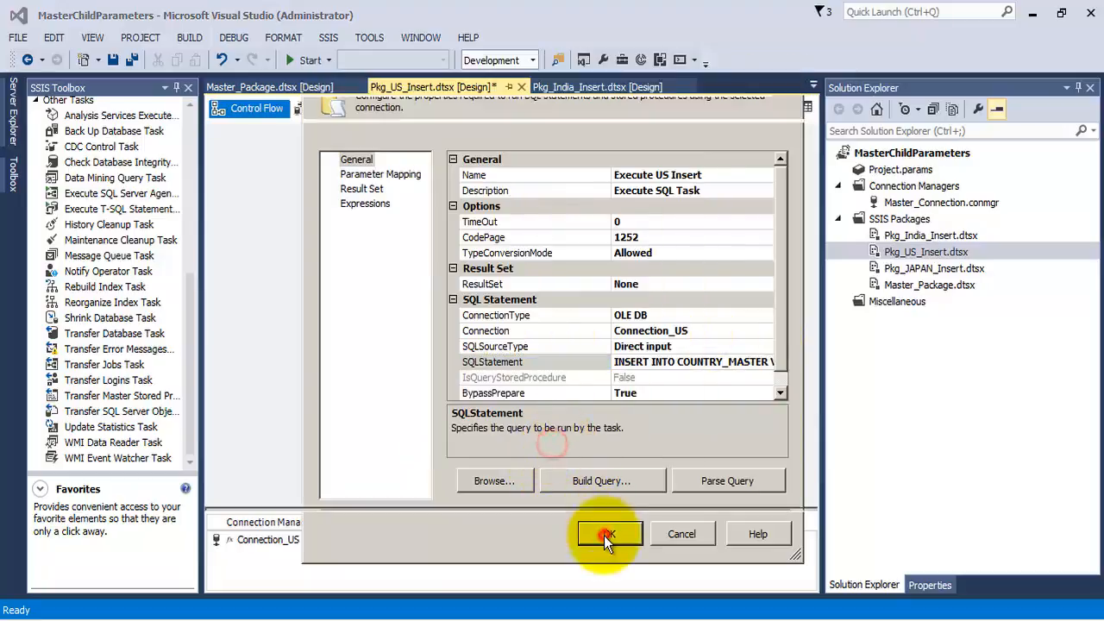
{"action": "left_click", "coordinate": [134, 60]}
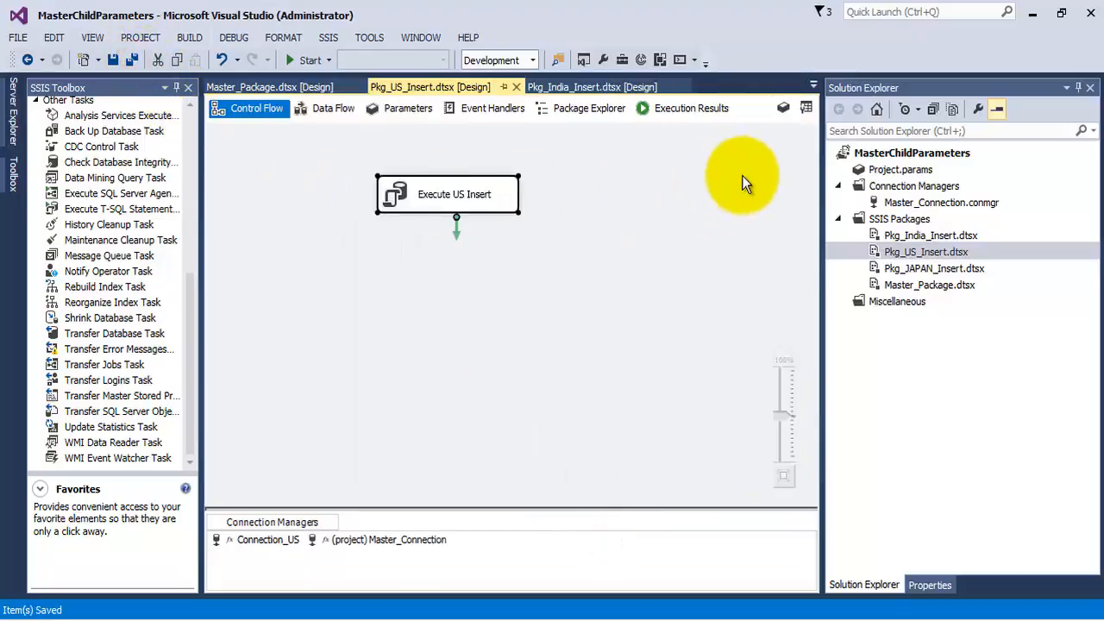
- Return to Master_Package.dtsx, run it with the Failure constraint and corrected US insert, check the task statuses, and stop debugging
{"action": "left_click", "coordinate": [905, 290]}
{"action": "double_click", "coordinate": [905, 290]}
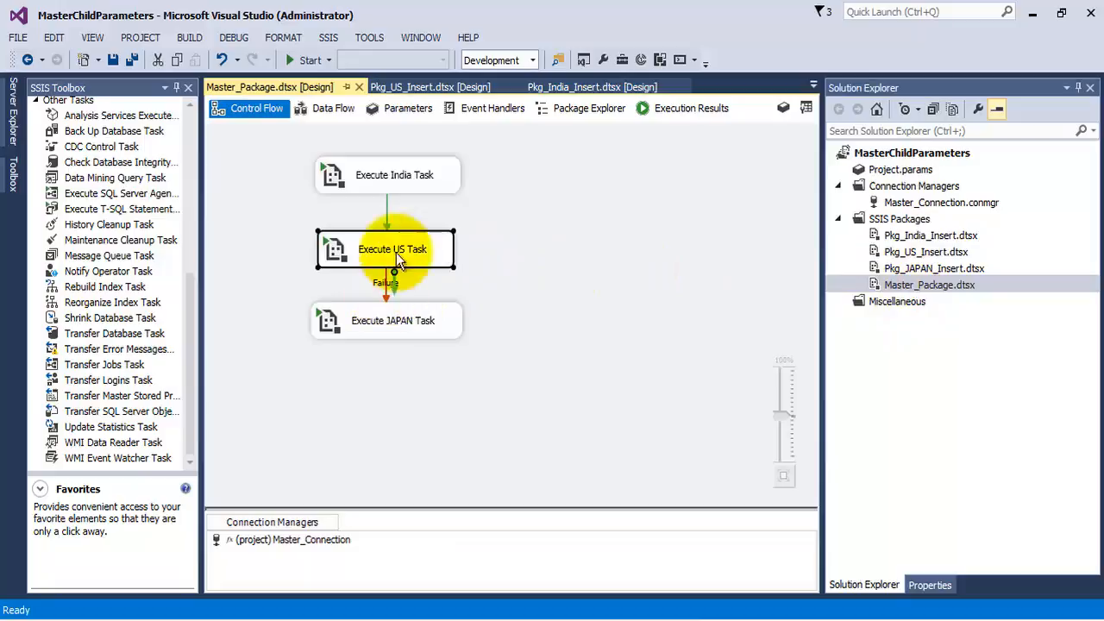
{"action": "left_click", "coordinate": [306, 60]}
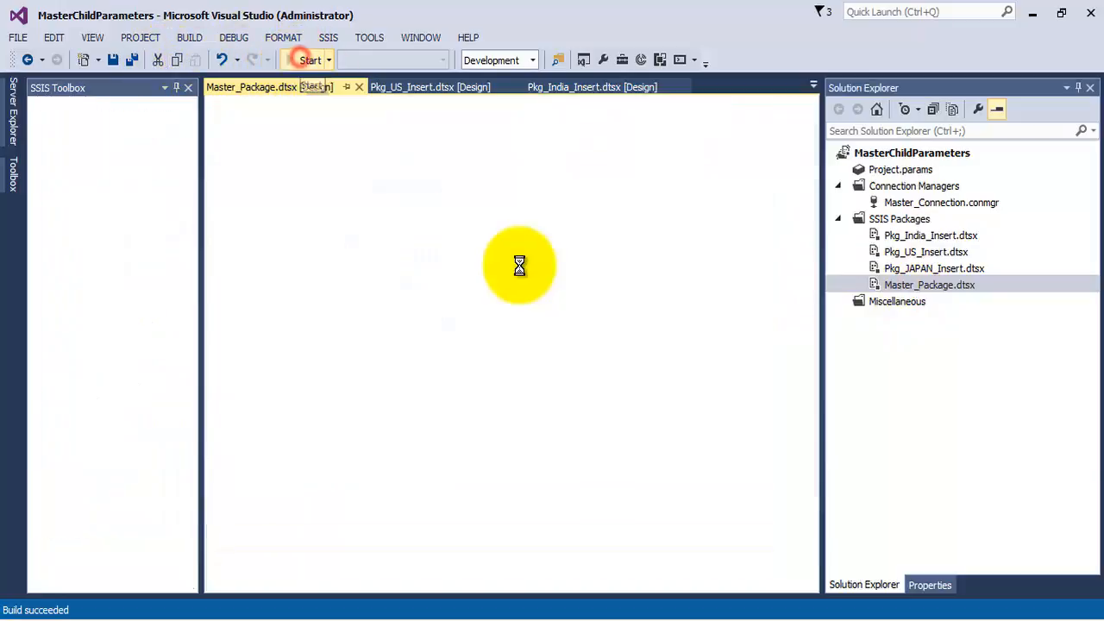
{"action": "left_click", "coordinate": [81, 86]}
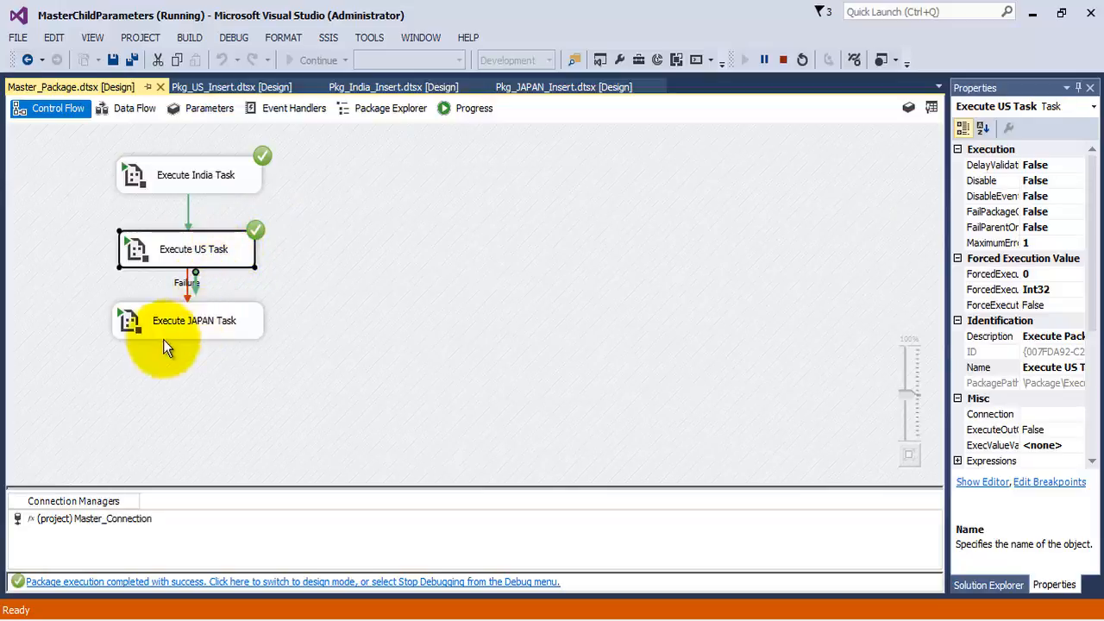
{"action": "left_click", "coordinate": [783, 59]}
- Switch to SQL Server Management Studio, query COUNTRY_MASTER for the inserted countries, then clear the table with the Delete statement and recheck it
{"action": "left_click", "coordinate": [267, 616]}
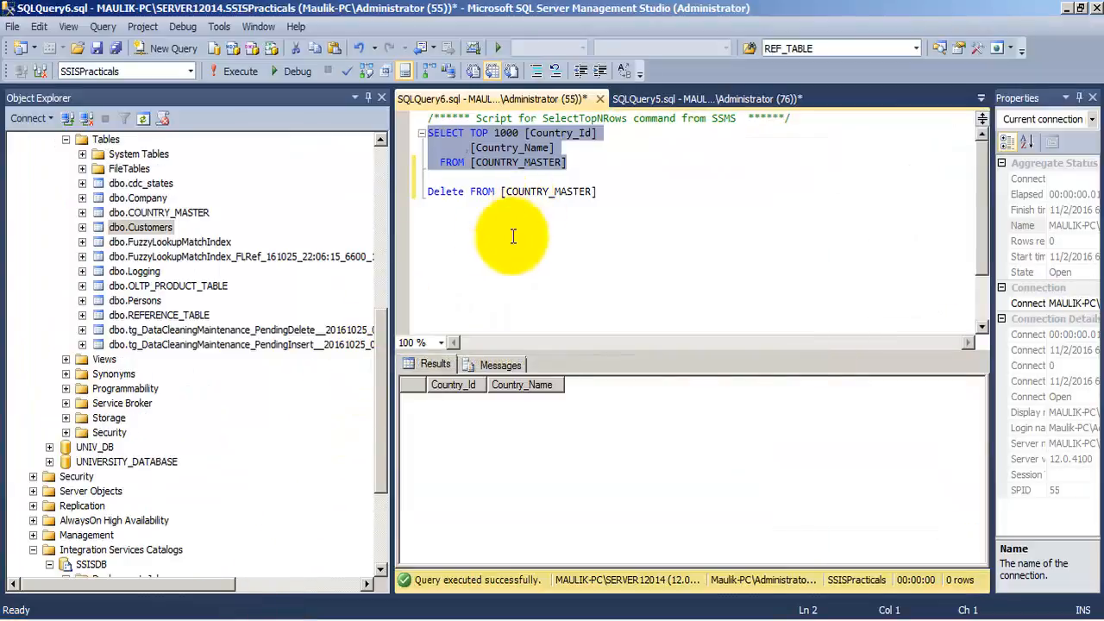
{"action": "left_click", "coordinate": [241, 71]}
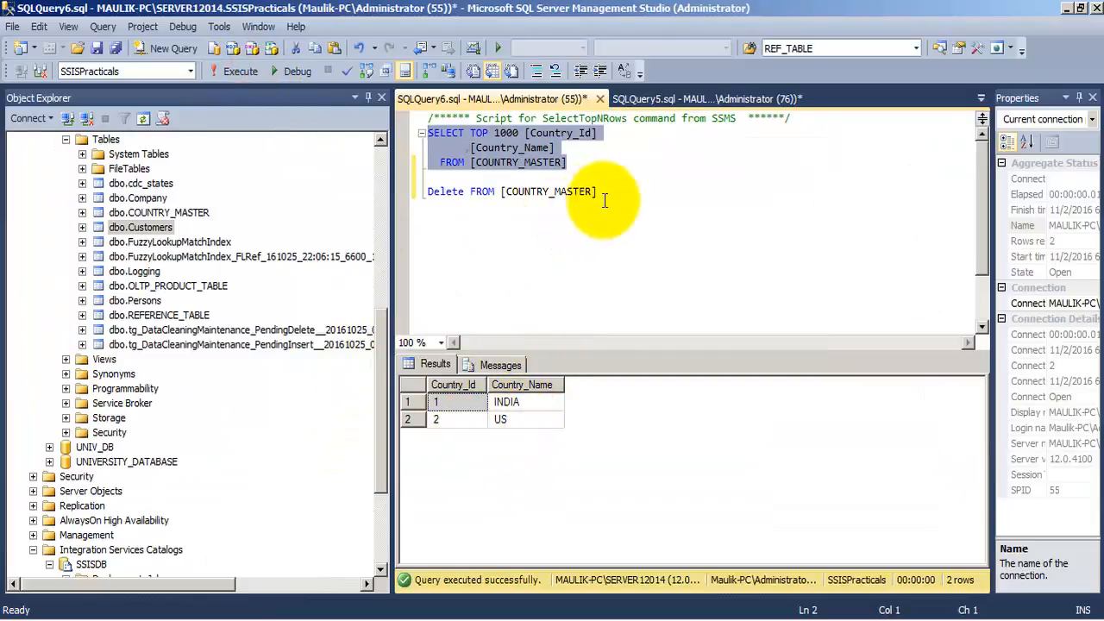
{"action": "left_click_drag", "start_coordinate": [610, 192], "coordinate": [412, 189]}
{"action": "left_click", "coordinate": [241, 71]}
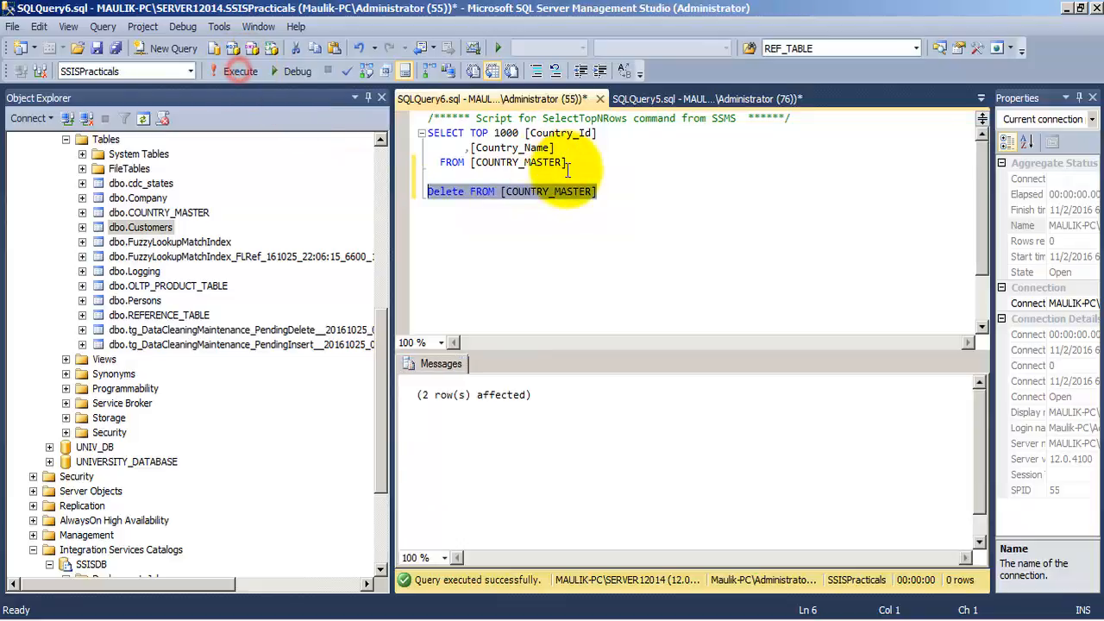
{"action": "left_click_drag", "start_coordinate": [573, 164], "coordinate": [413, 134]}
{"action": "left_click", "coordinate": [241, 71]}
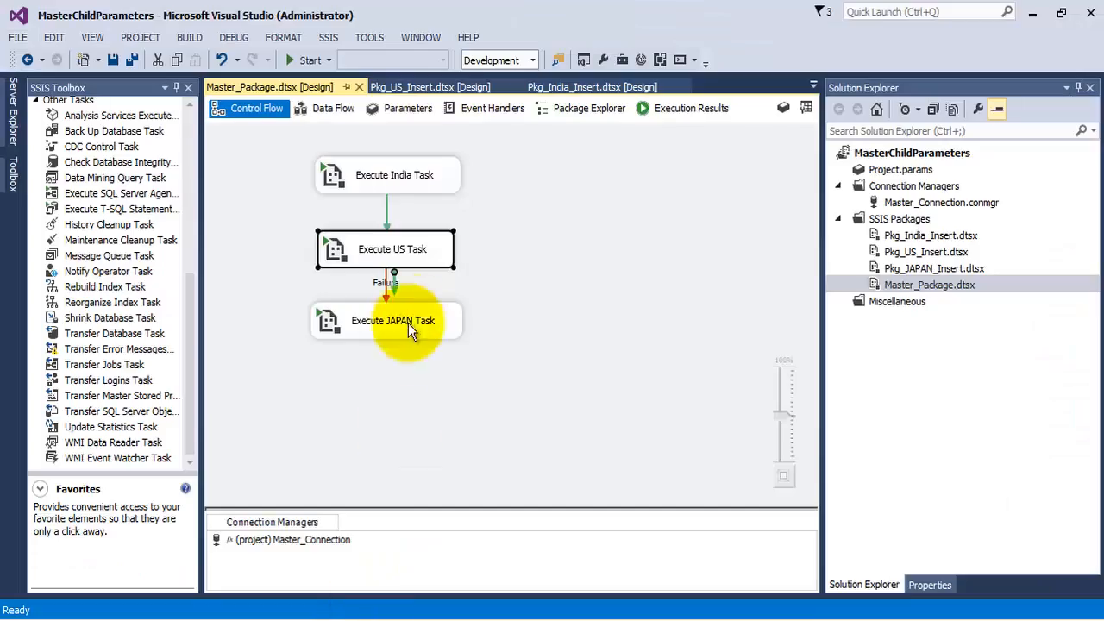
- Switch back to Visual Studio and reopen Pkg_US_Insert.dtsx to reach its Execute US Insert task
{"action": "left_click", "coordinate": [414, 250]}
{"action": "left_click", "coordinate": [406, 249]}
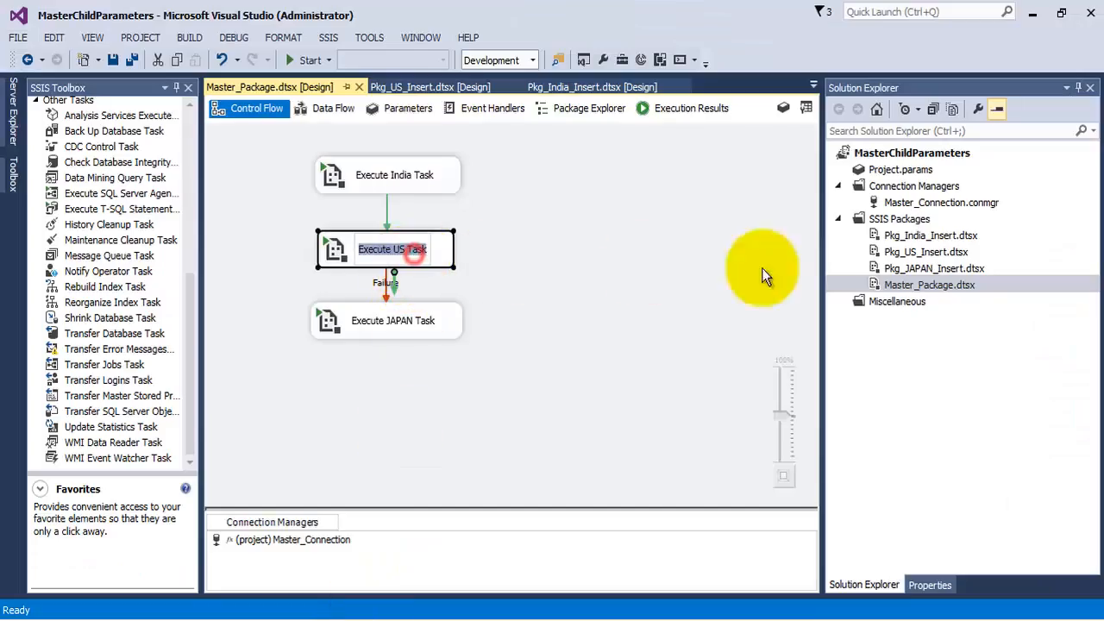
{"action": "double_click", "coordinate": [927, 252]}
{"action": "left_click", "coordinate": [455, 193]}
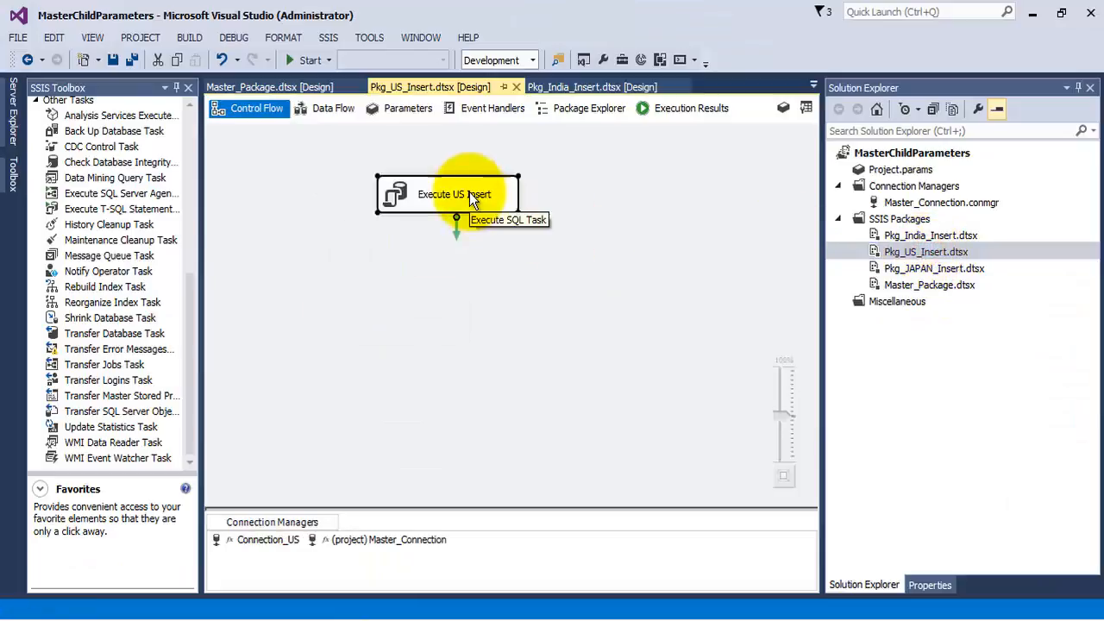
- Break the Execute US Insert SQL statement by changing its values to (2x,'US')
{"action": "right_click", "coordinate": [468, 192]}
{"action": "left_click", "coordinate": [509, 205]}
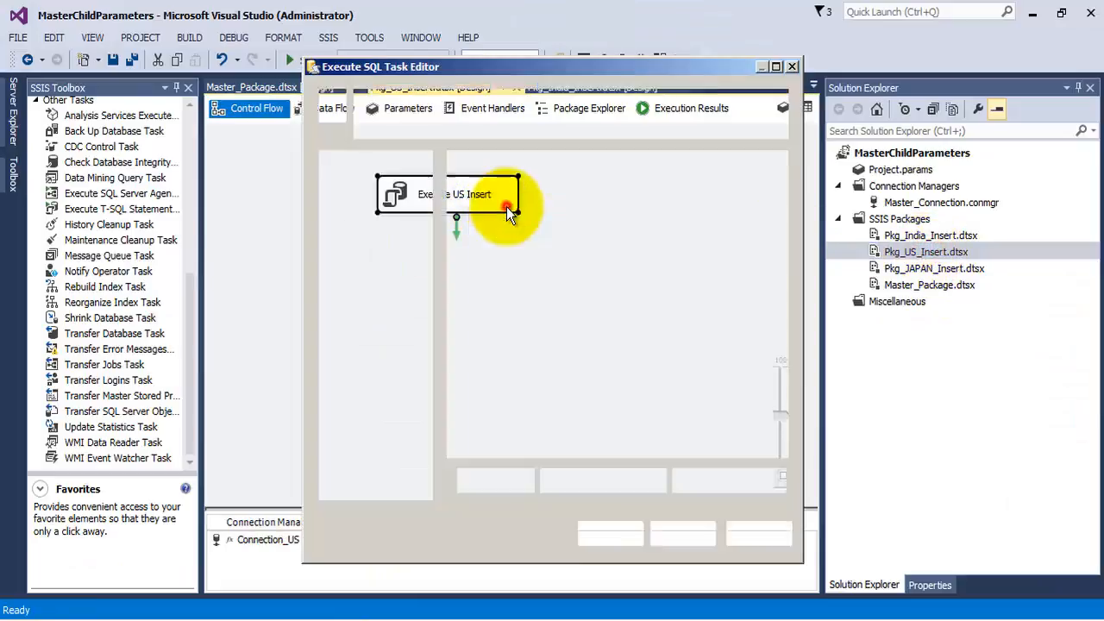
{"action": "left_click", "coordinate": [734, 362]}
{"action": "left_click", "coordinate": [768, 363]}
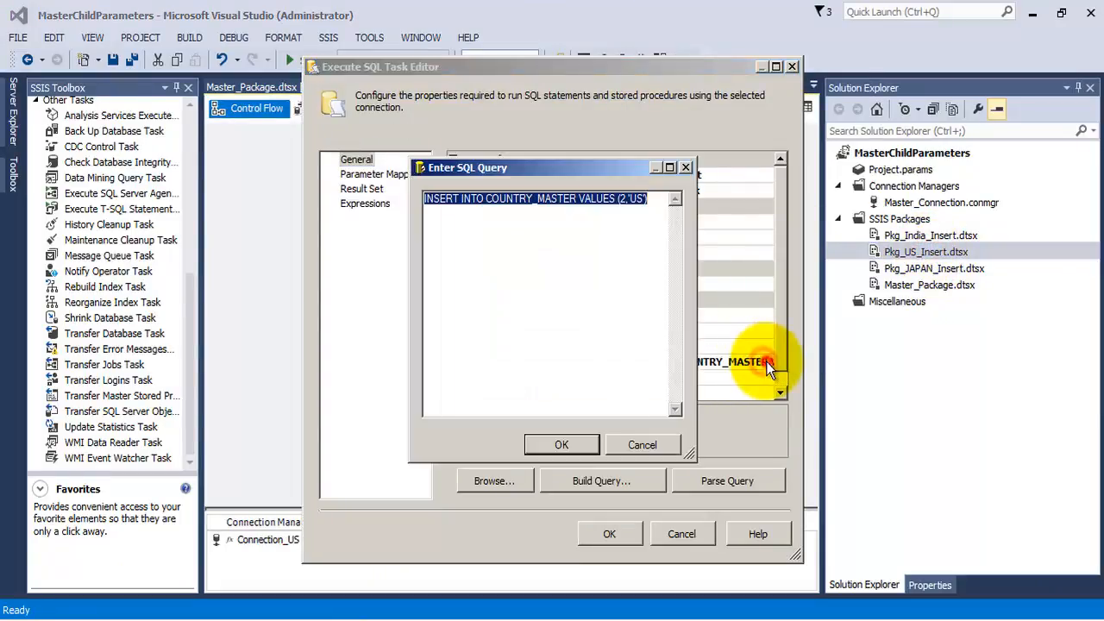
{"action": "left_click", "coordinate": [622, 198]}
{"action": "type", "text": "x"}
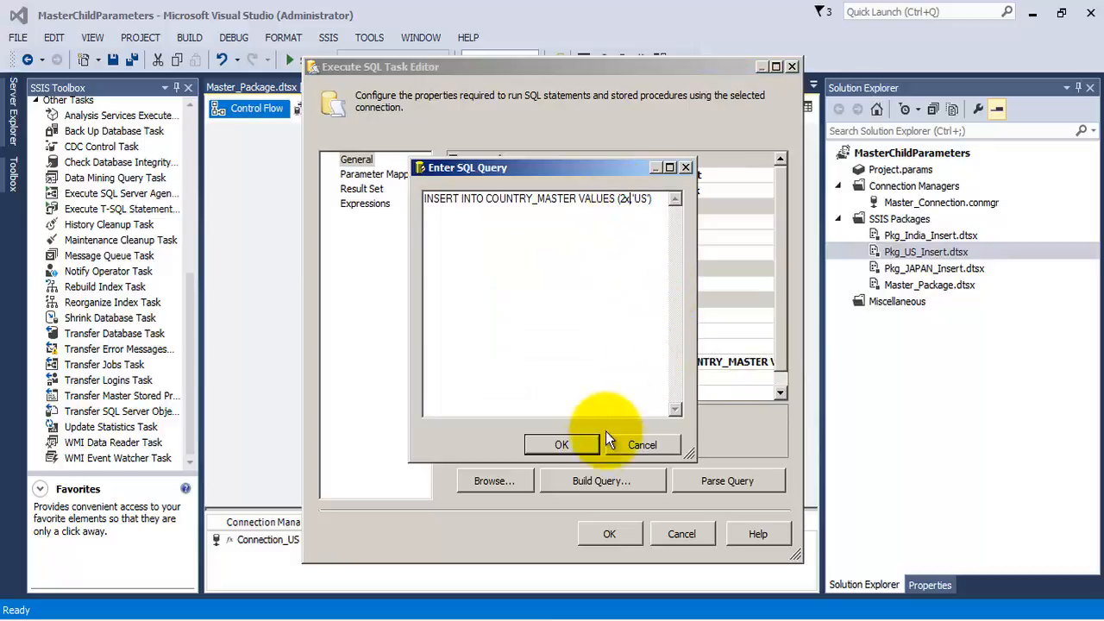
{"action": "left_click", "coordinate": [562, 445]}
{"action": "left_click", "coordinate": [609, 533]}
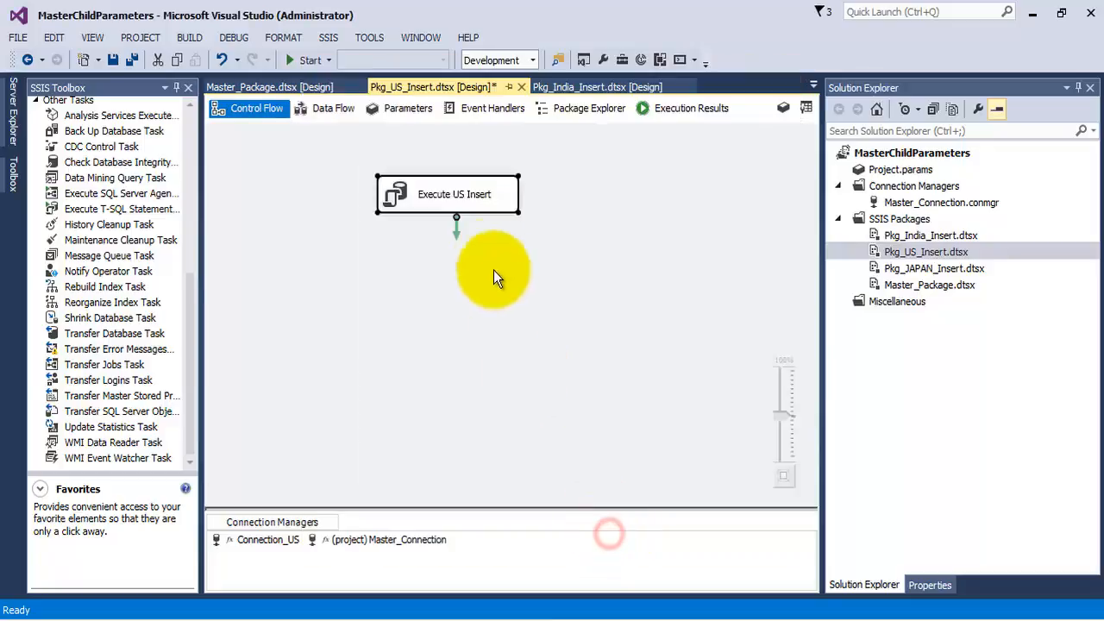
- In Master_Package.dtsx, set the precedence constraint between Execute US Task and Execute JAPAN Task to Completion and save all files
{"action": "left_click", "coordinate": [242, 89]}
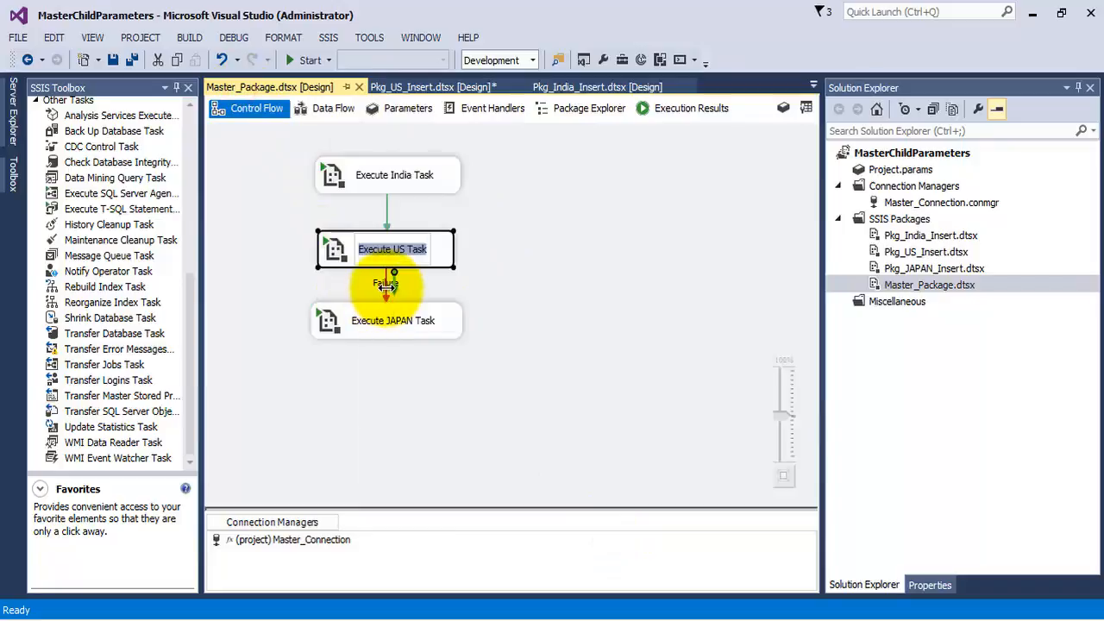
{"action": "left_click", "coordinate": [524, 317]}
{"action": "right_click", "coordinate": [385, 284]}
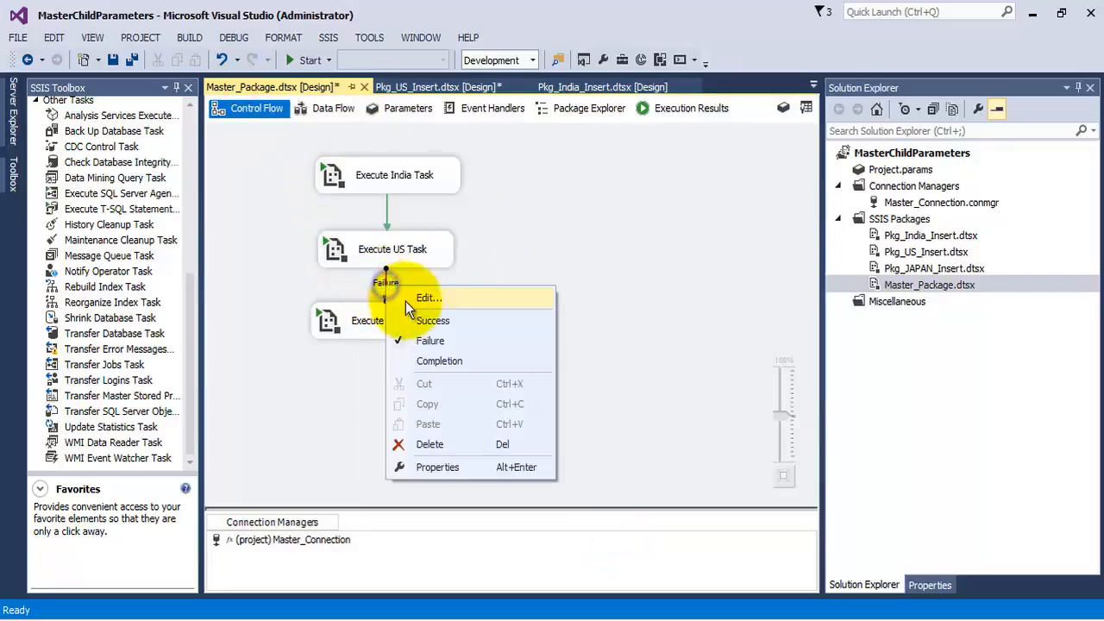
{"action": "left_click", "coordinate": [440, 360]}
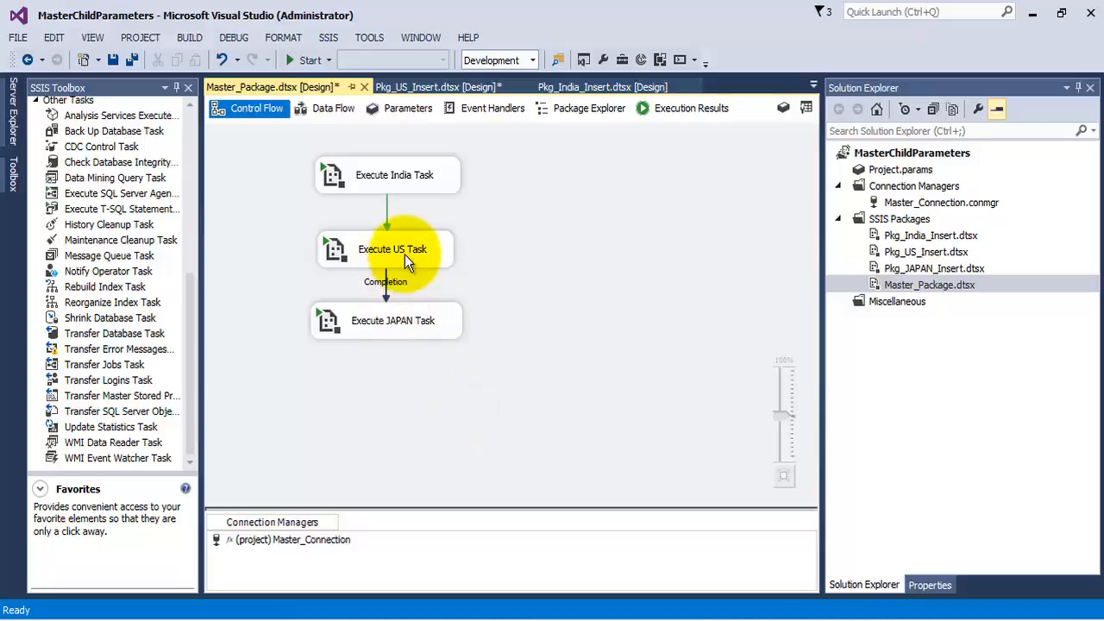
{"action": "left_click", "coordinate": [132, 60]}
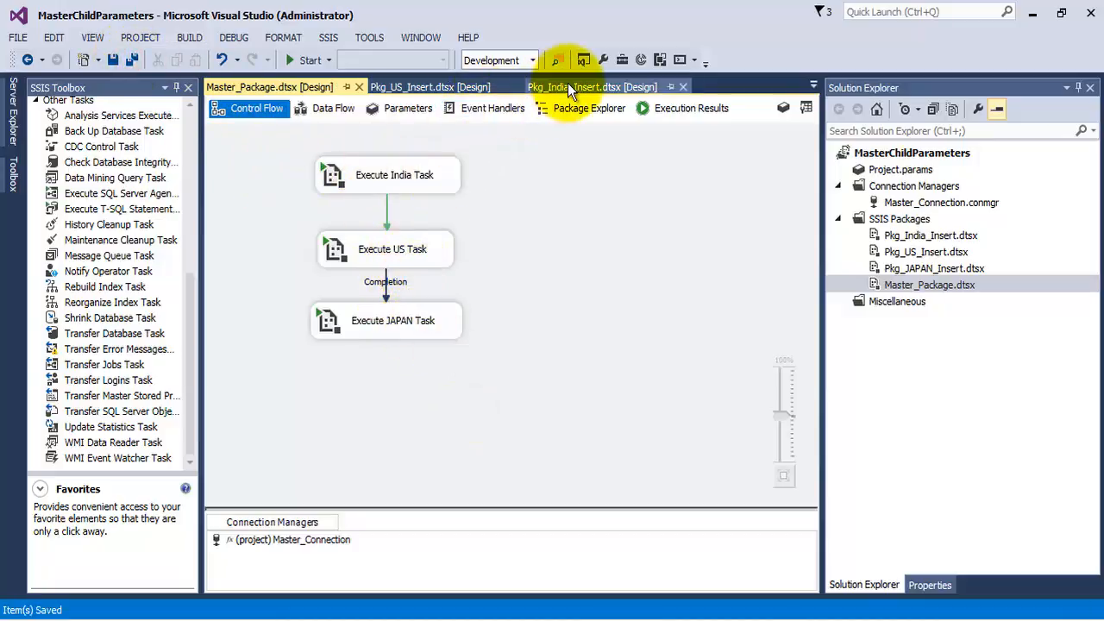
- Run the project with the Completion constraint, check the task statuses in Master_Package.dtsx, and stop debugging
{"action": "left_click", "coordinate": [306, 61]}
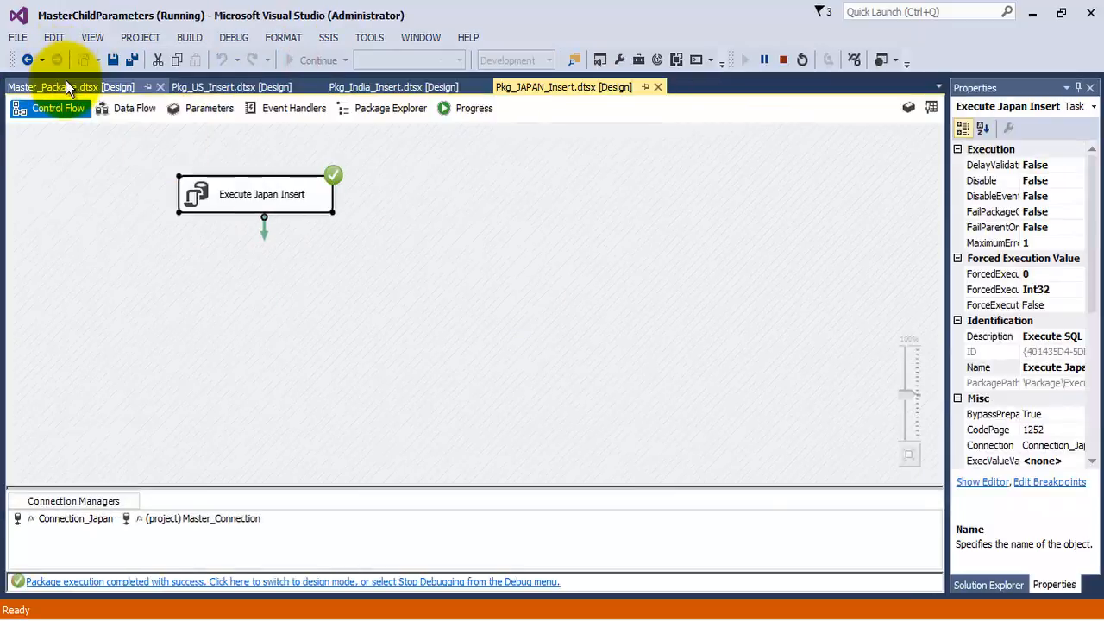
{"action": "left_click", "coordinate": [66, 86]}
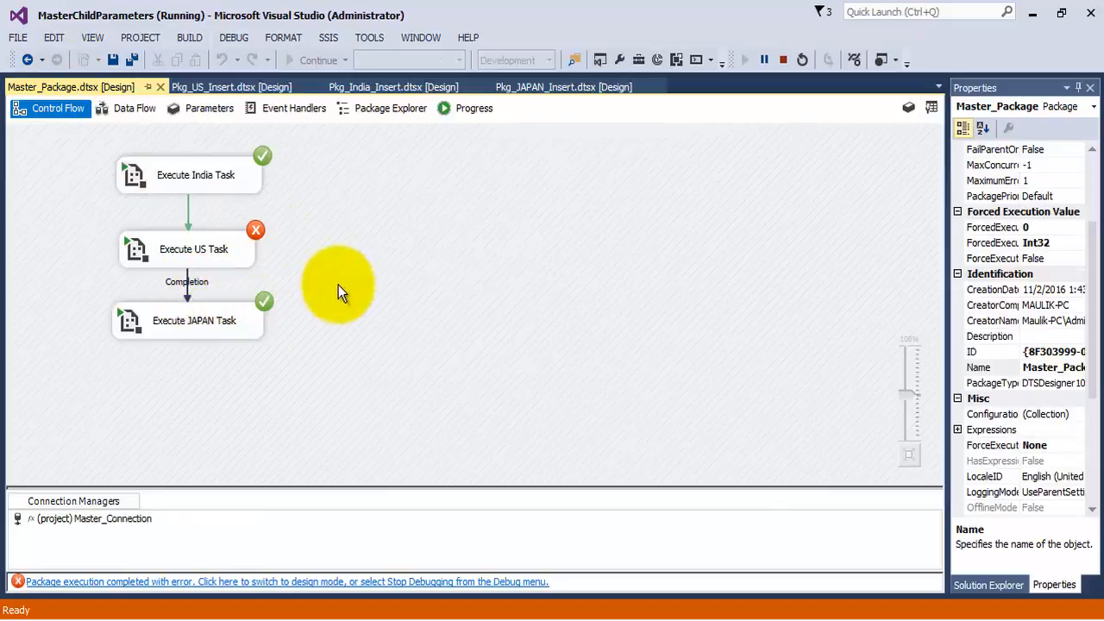
{"action": "left_click", "coordinate": [783, 61]}
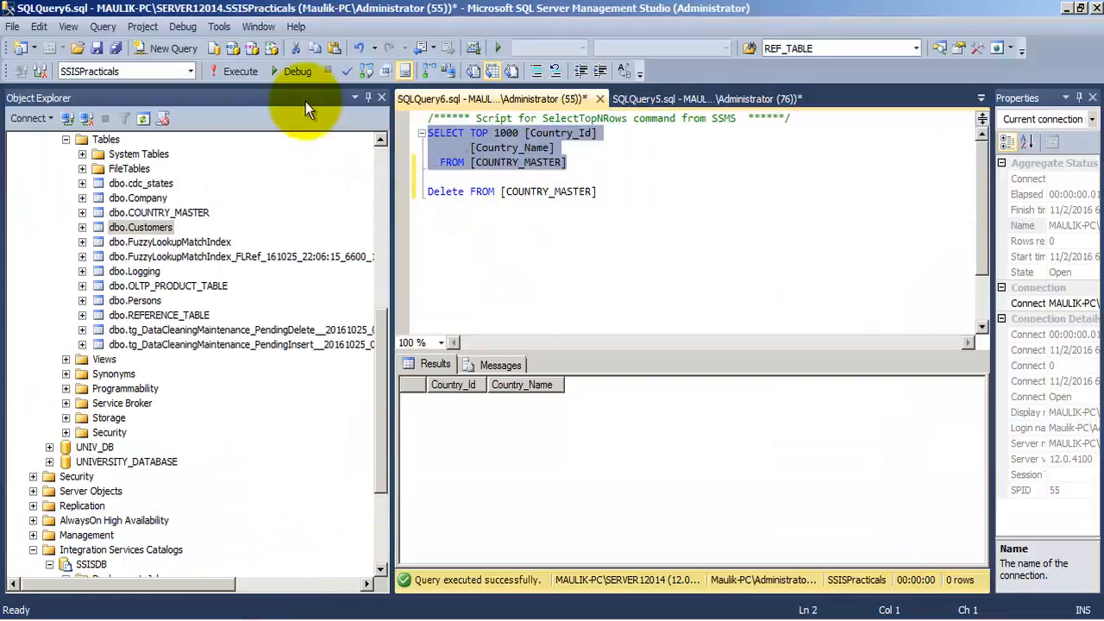
- In SQL Server Management Studio, query COUNTRY_MASTER to check which countries the Completion run inserted
{"action": "left_click", "coordinate": [240, 70]}
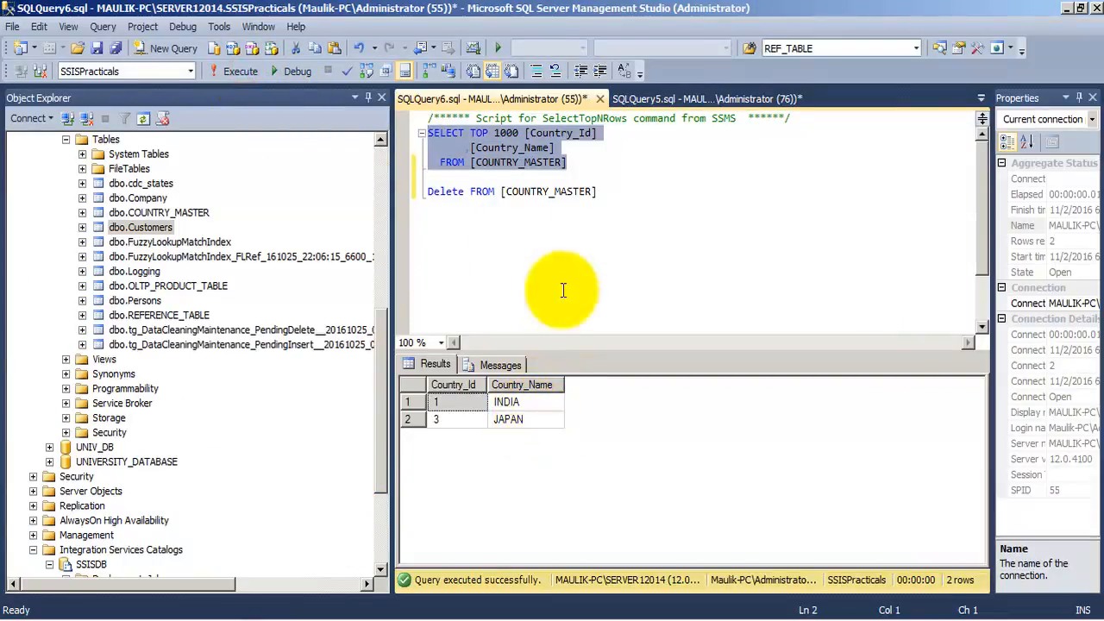
{"action": "left_click", "coordinate": [613, 196]}
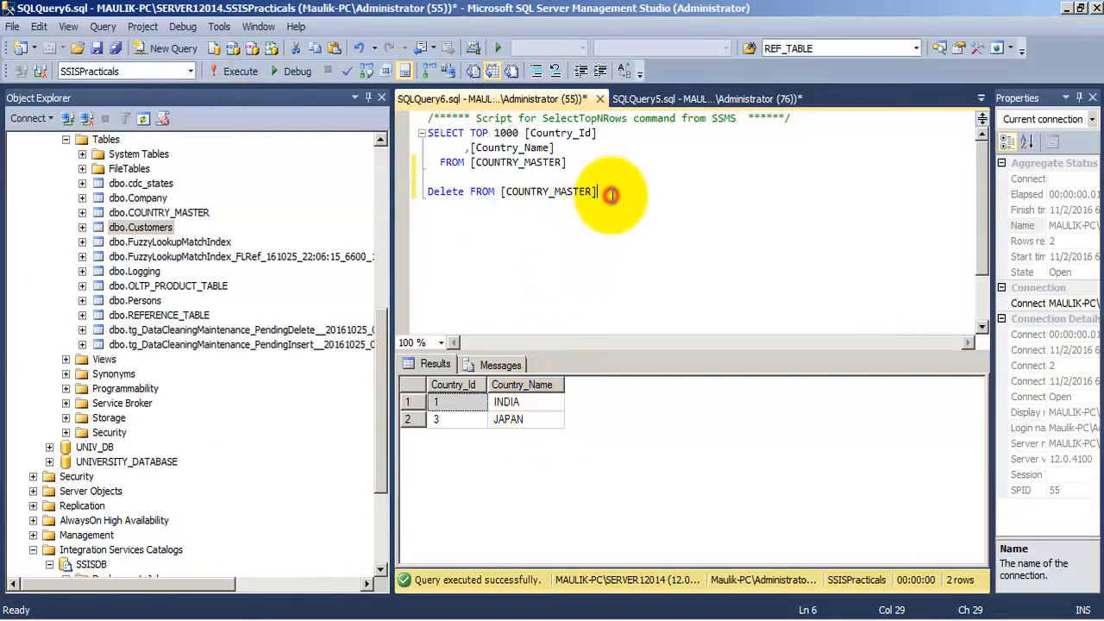